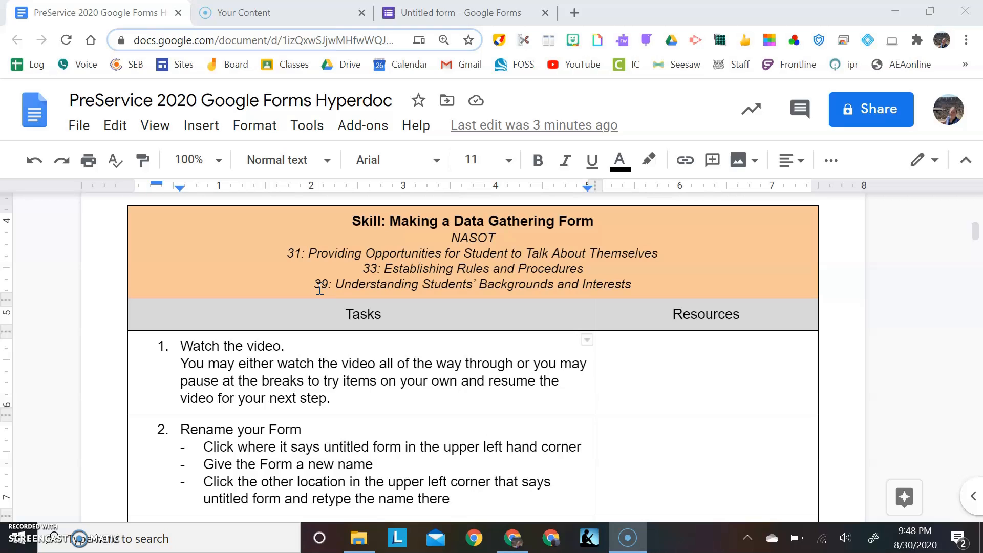
click(253, 247)
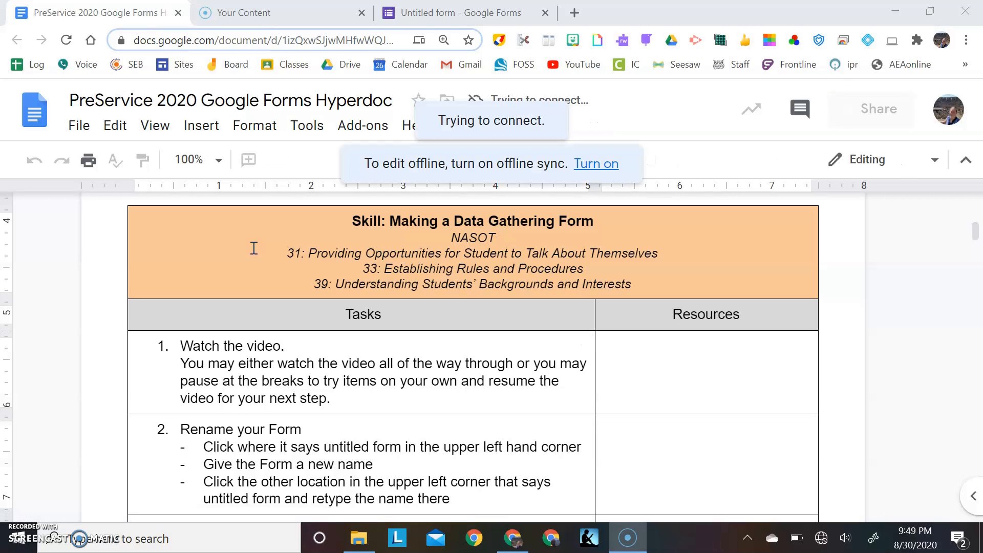
click(288, 315)
scroll(305, 362, down, 1)
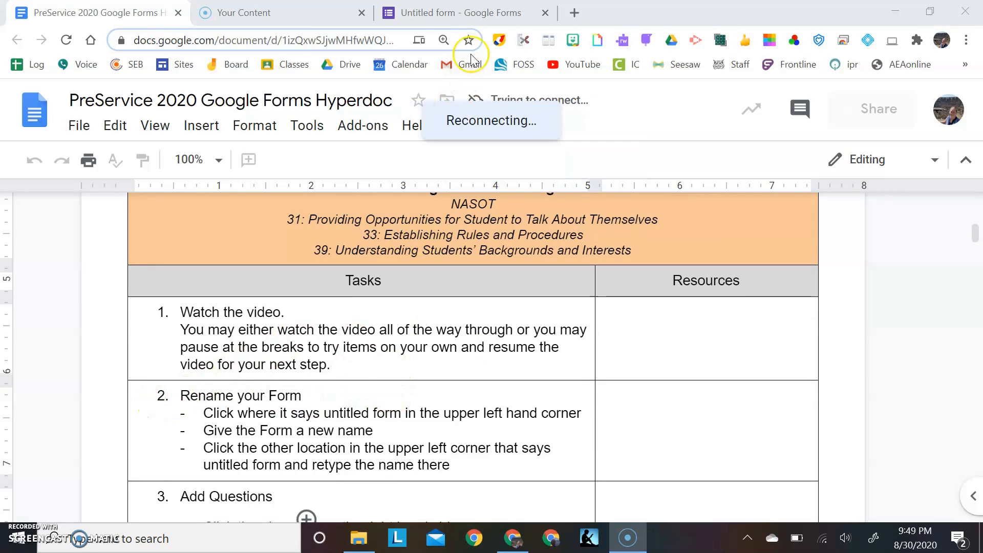
- Switch to the untitled form in Google Forms and name both the form file and its title "Open House 2020"
click(474, 13)
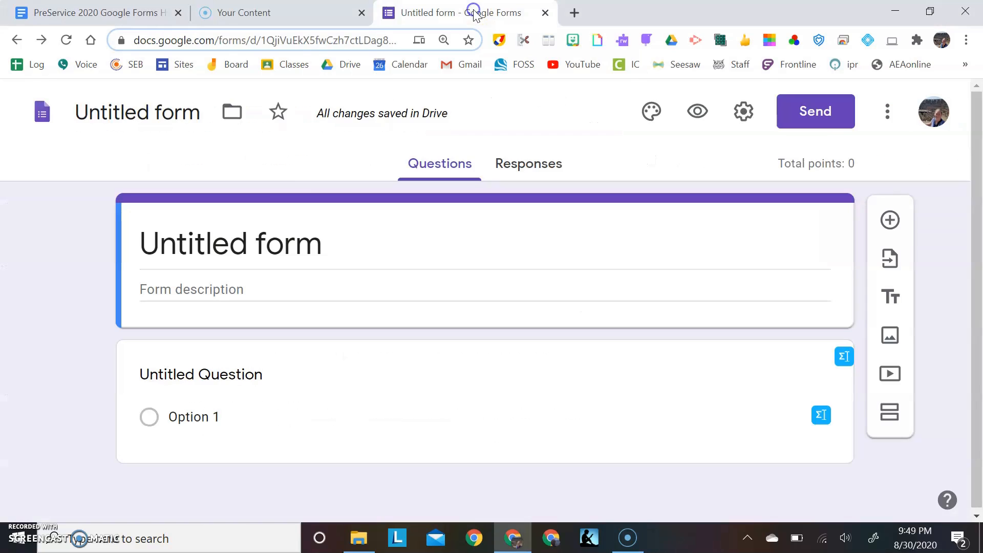
click(182, 115)
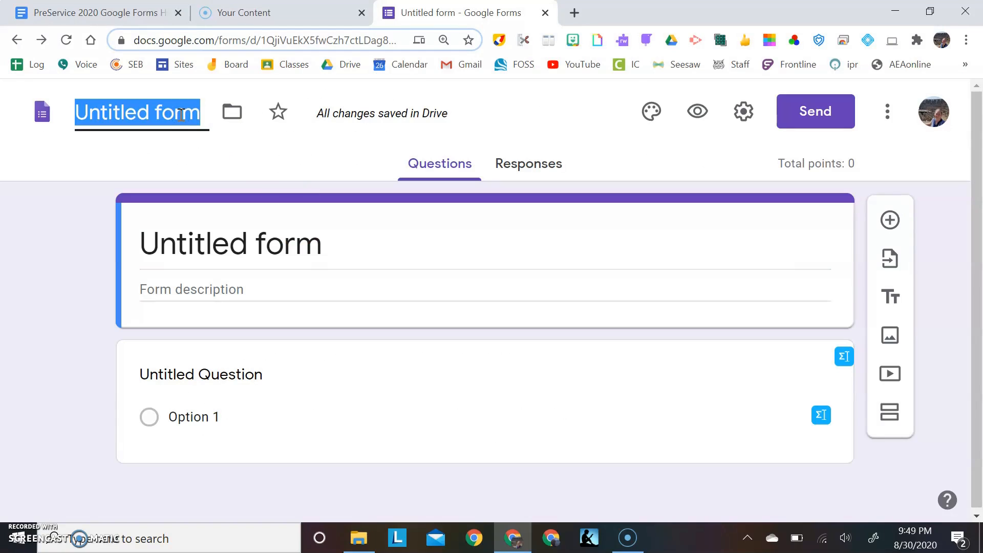
text(Open)
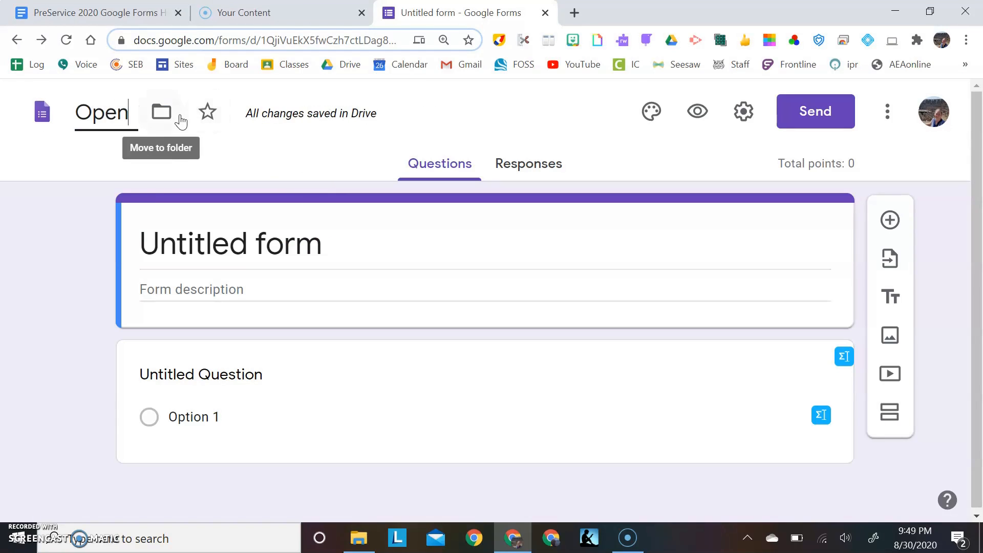
text( House)
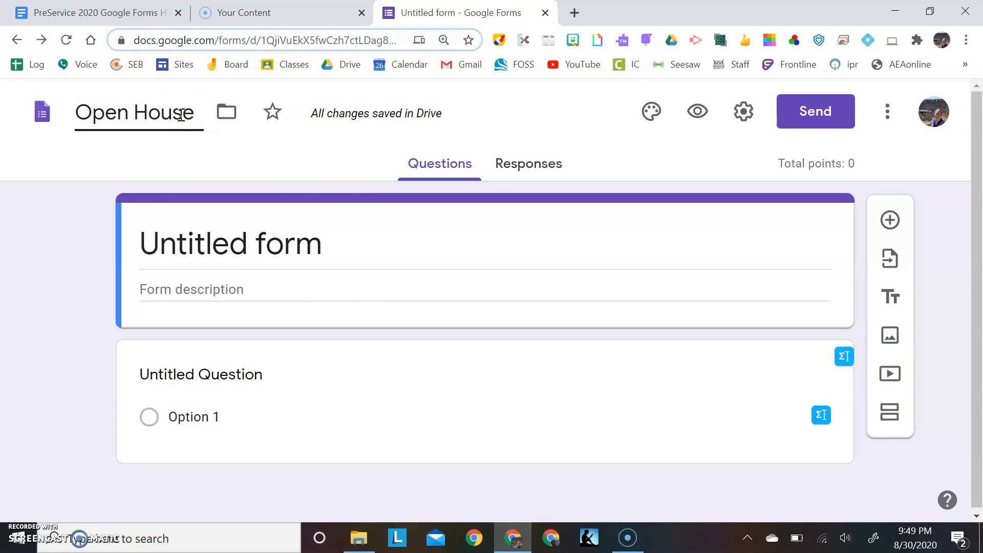
text( 2020)
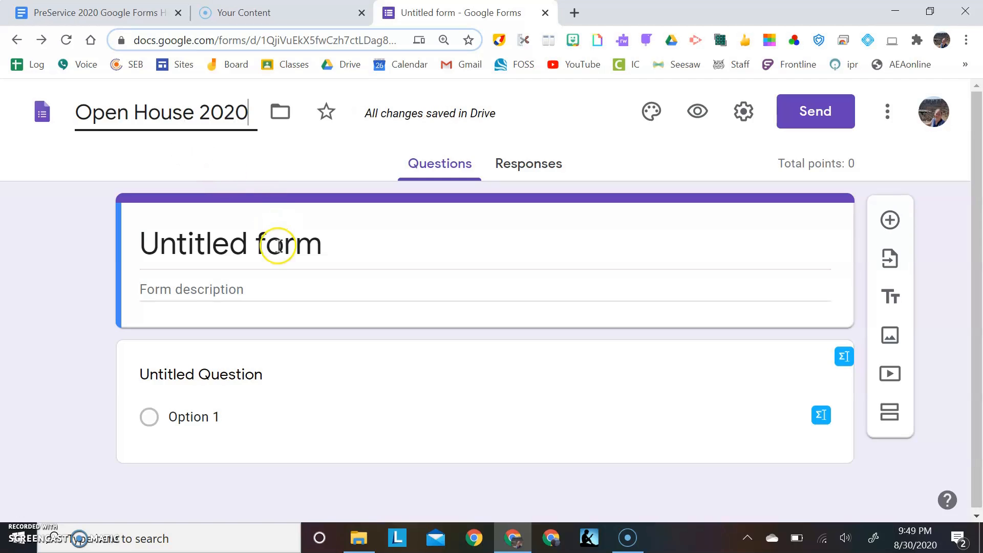
click(278, 246)
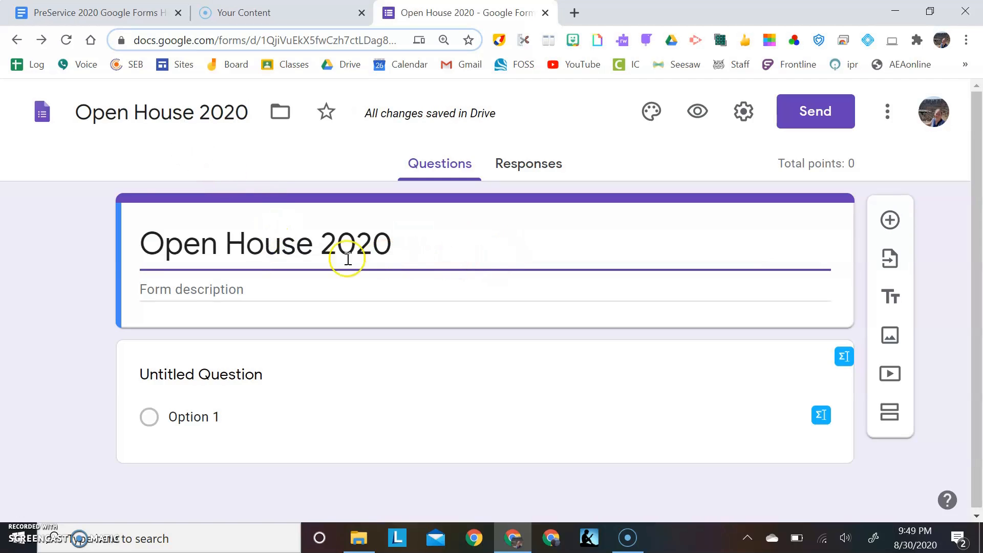
- Add "Family Information" as the form description
click(461, 253)
click(239, 290)
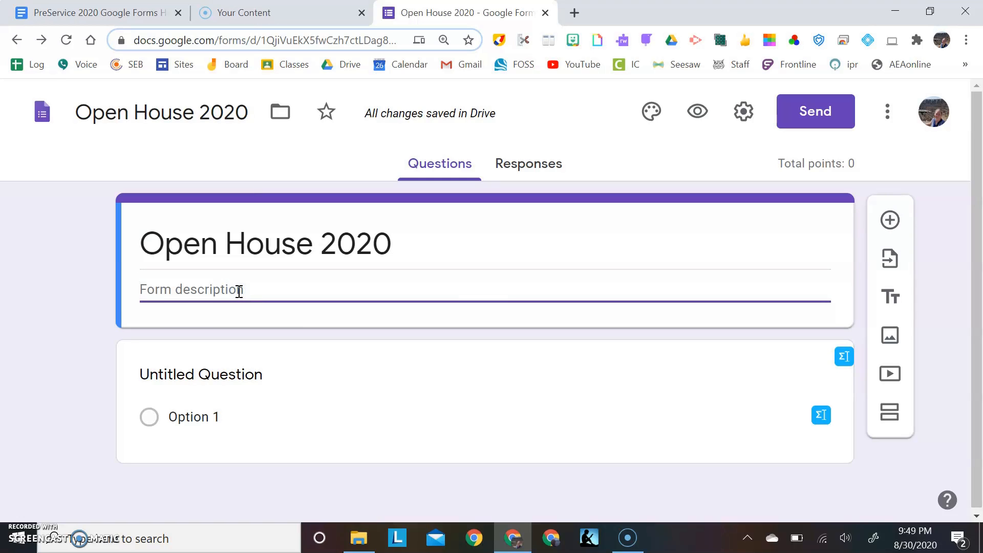
text(Family Information)
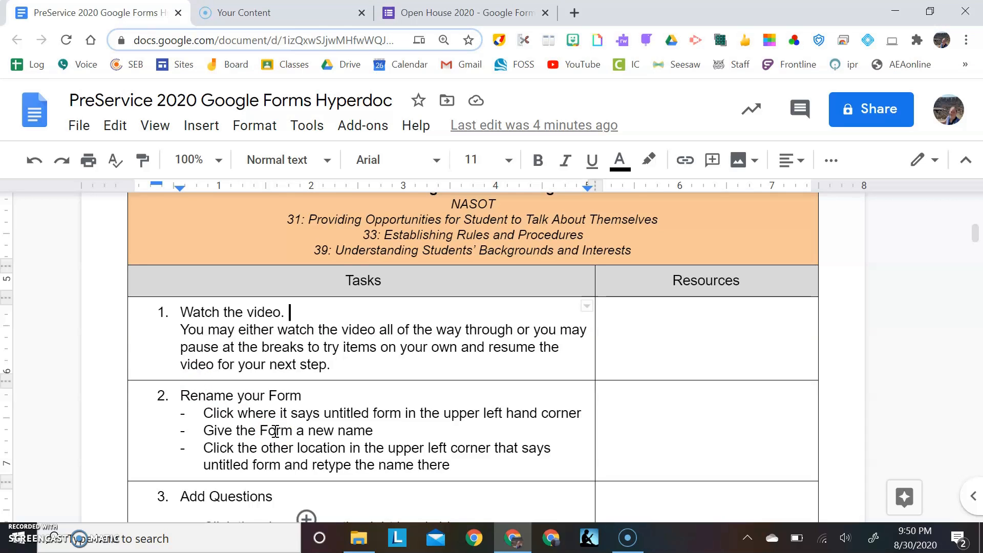
- Review the Add Questions and design tasks in the Google Docs hyperdoc and return to the form
scroll(276, 431, down, 3)
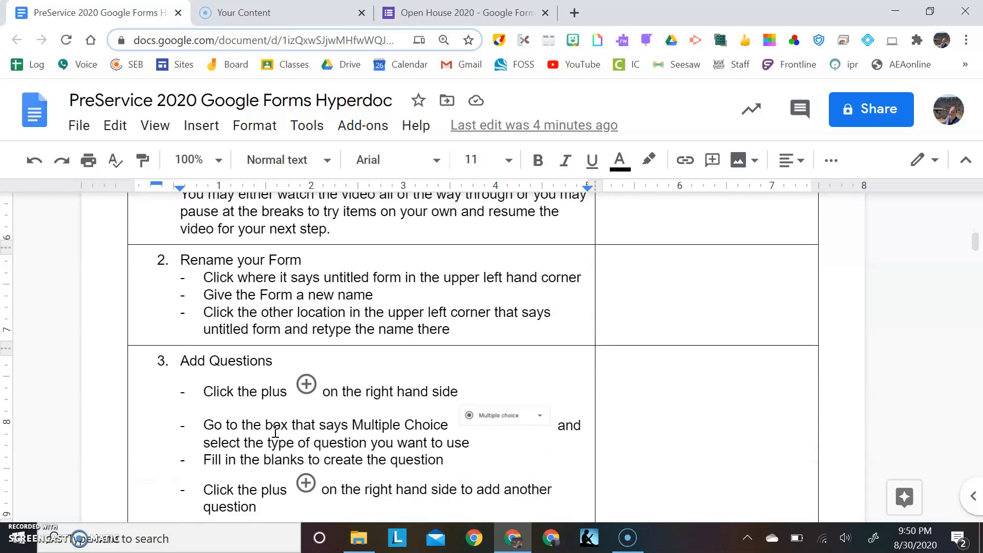
scroll(276, 431, down, 2)
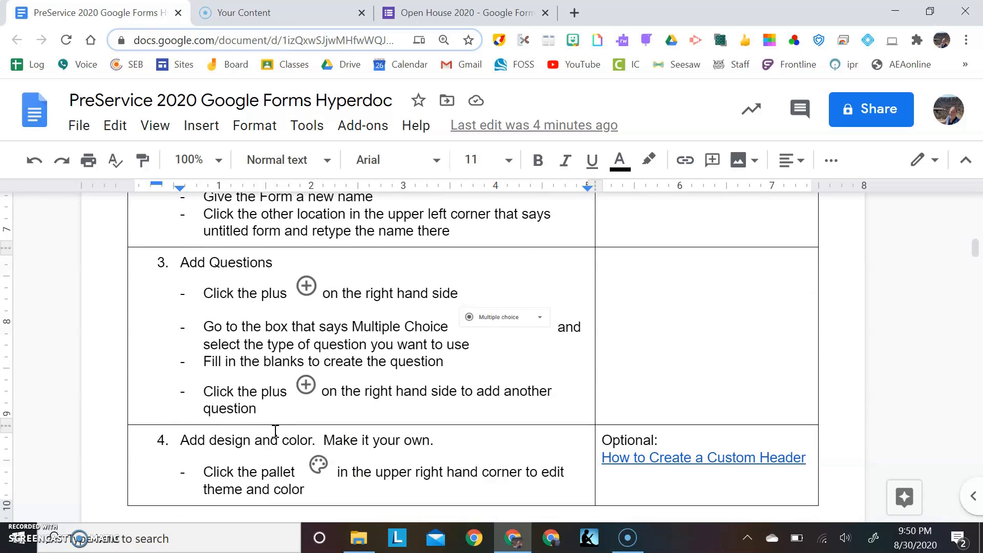
click(418, 11)
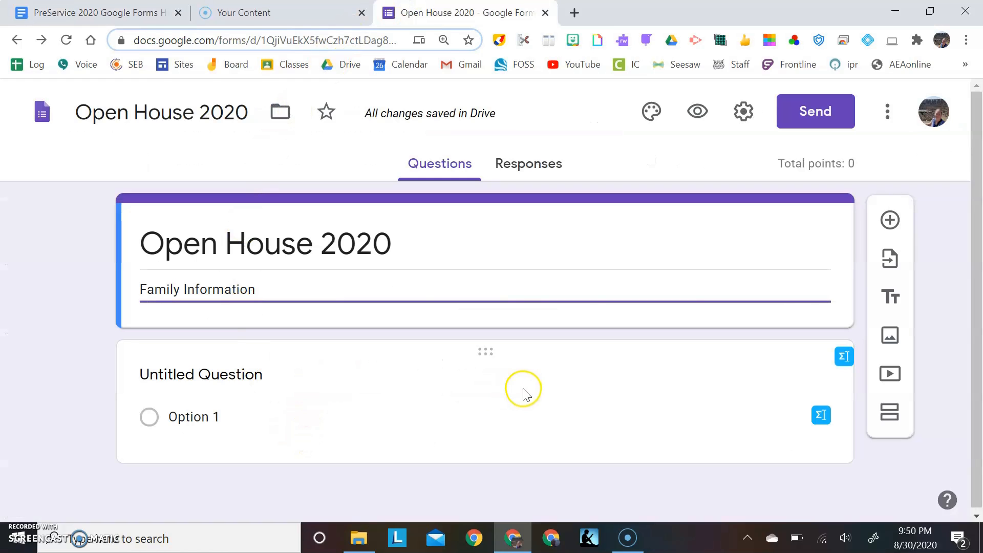
- Set the first untitled question's type to Short answer
click(209, 375)
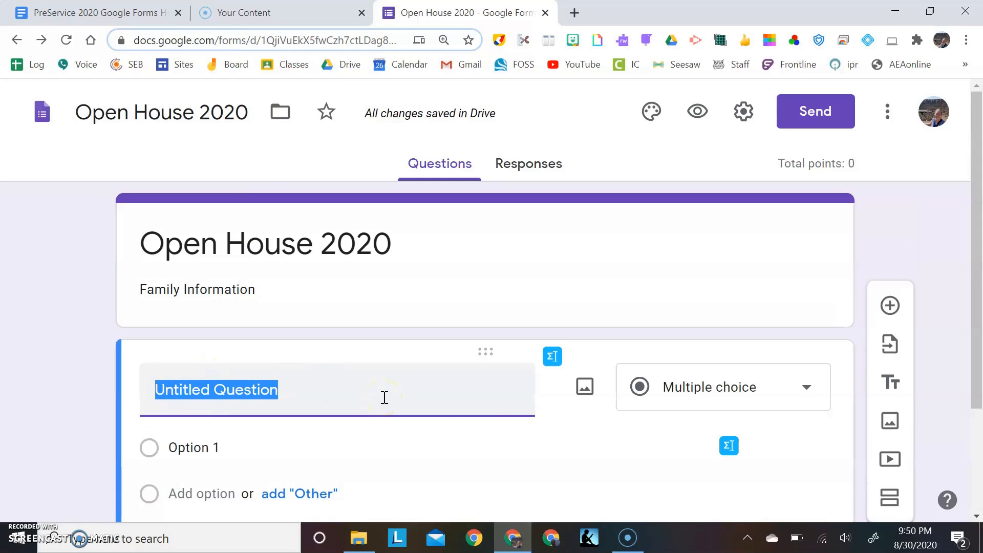
click(792, 398)
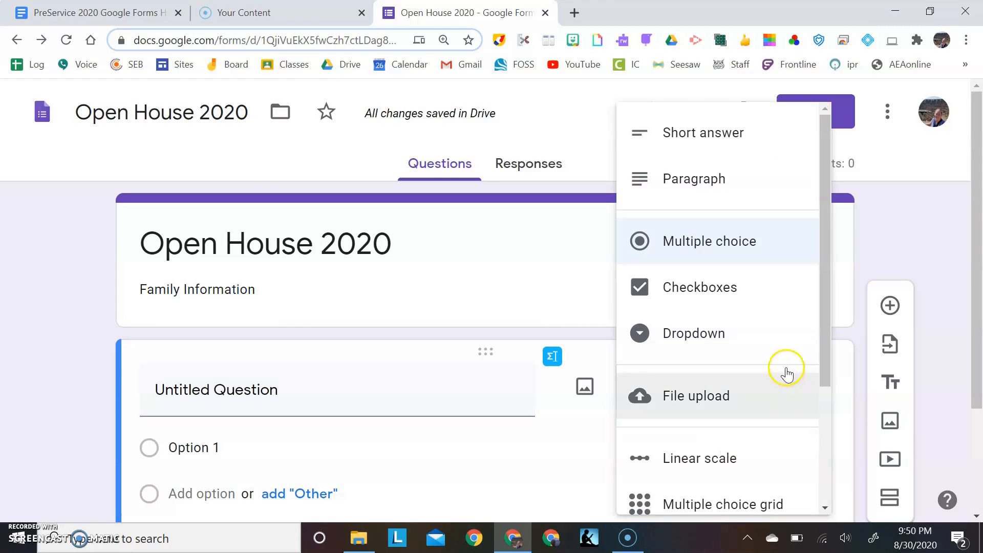
click(778, 297)
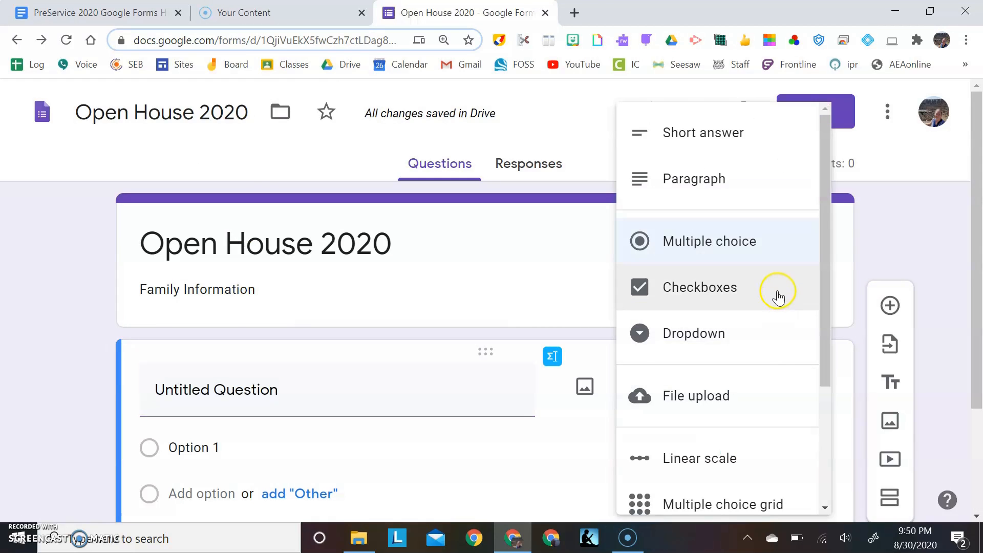
click(743, 139)
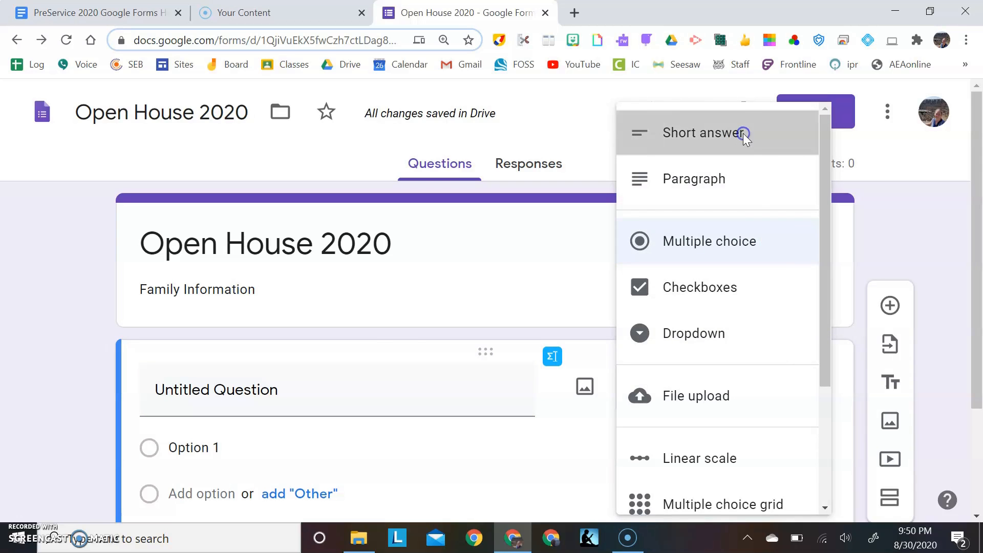
click(190, 398)
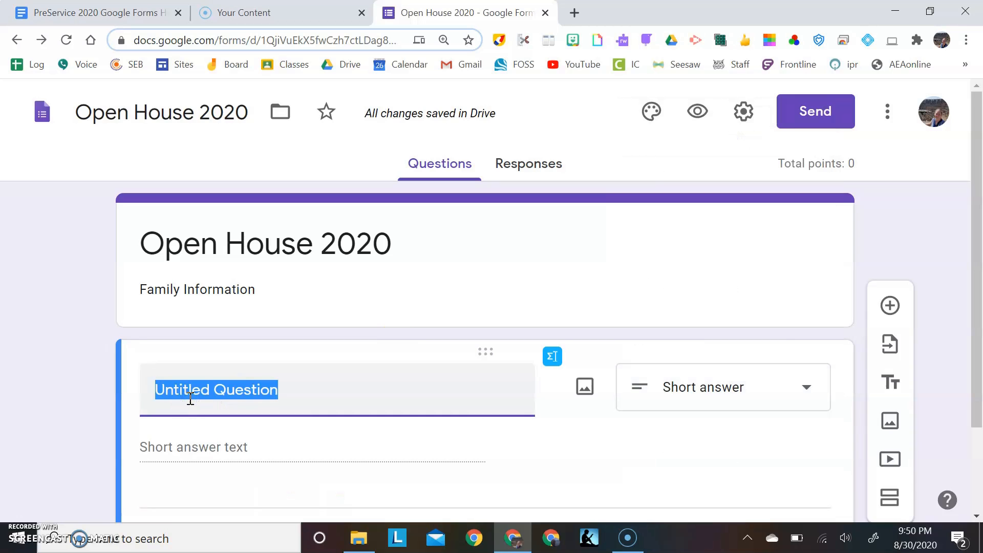
text(Std)
key(BackSpace)
- Examine the full list of available question types, from Short answer to Time, for the first question
click(712, 394)
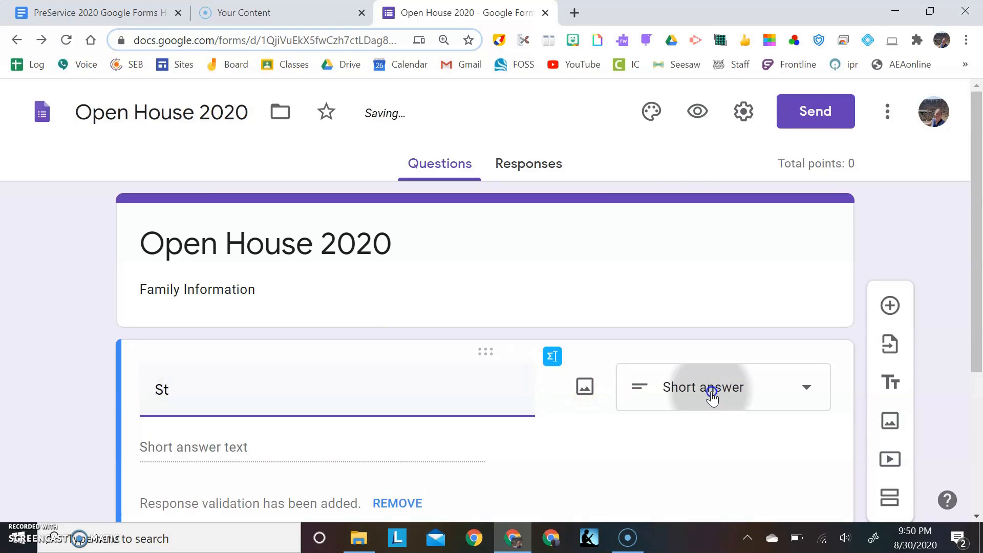
click(727, 127)
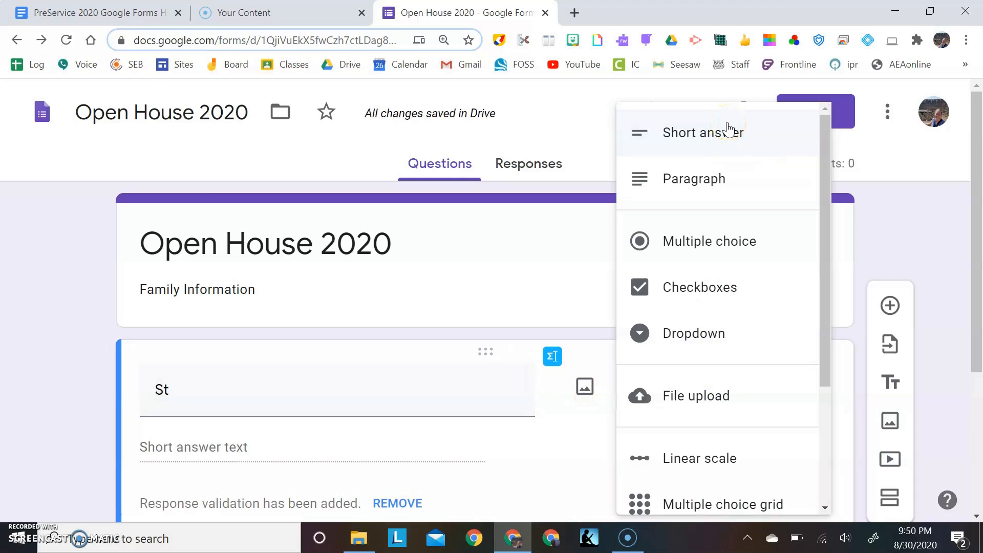
click(728, 133)
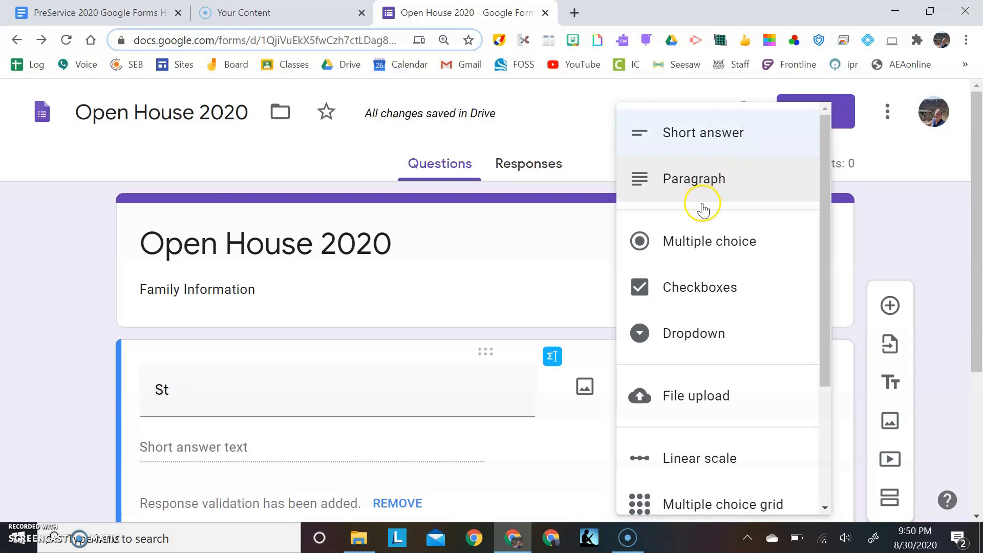
click(703, 244)
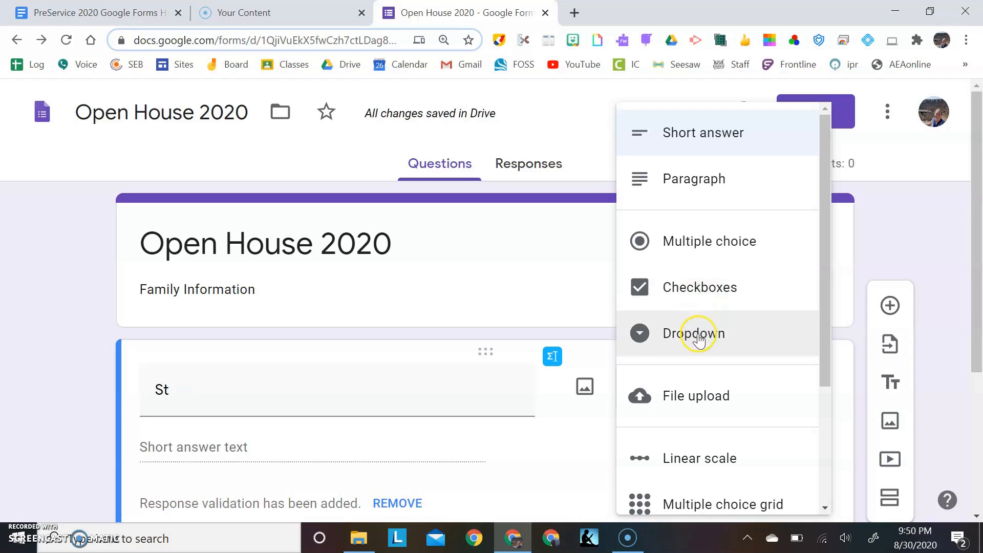
scroll(696, 412, down, 3)
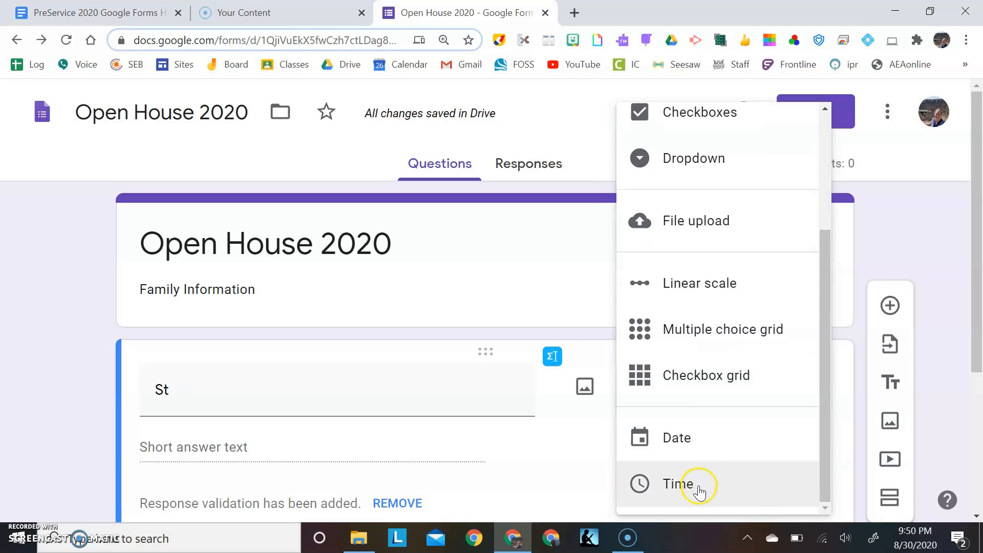
click(310, 388)
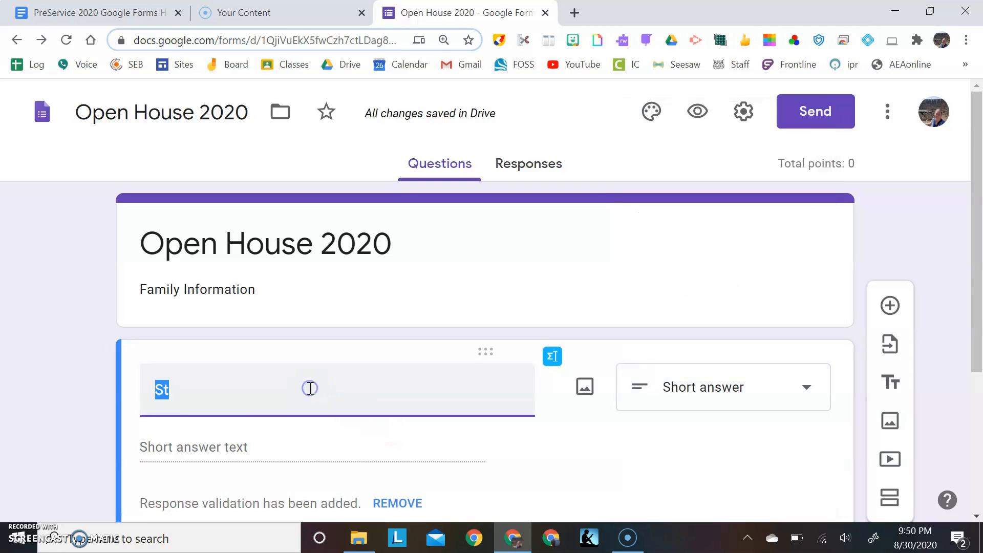
text(Student)
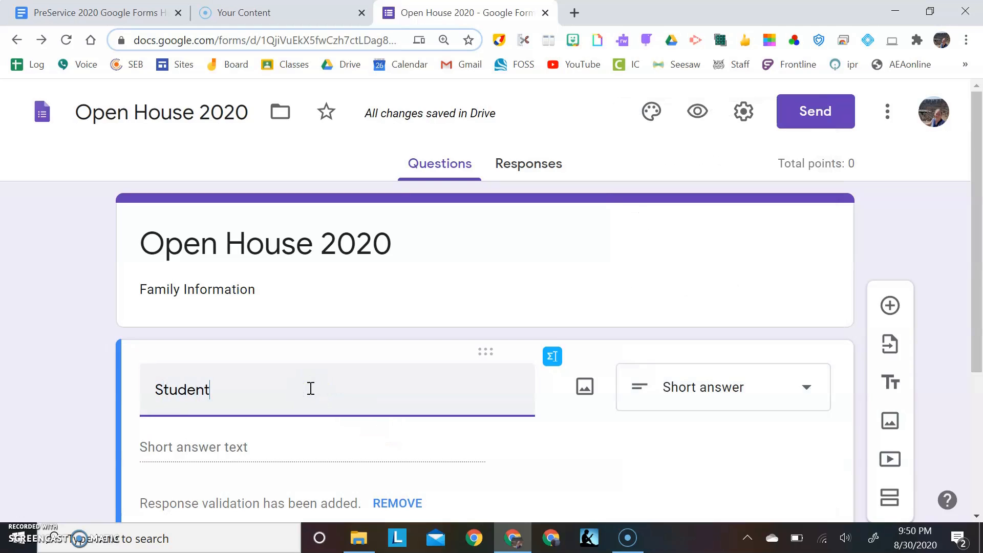
text( Name)
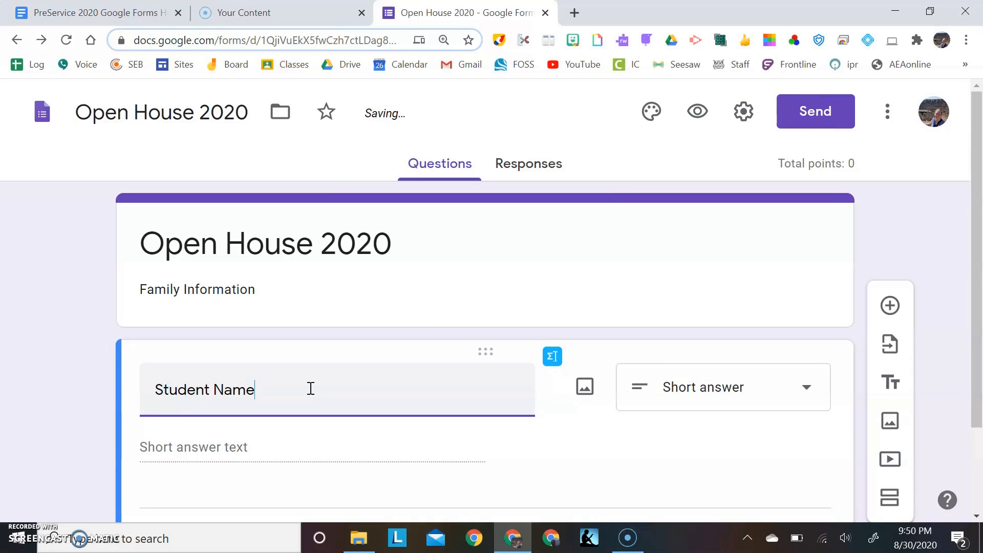
key(BackSpace)
key(BackSpace)
key(BackSpace)
key(BackSpace)
key(BackSpace)
key(BackSpace)
key(BackSpace)
key(BackSpace)
key(BackSpace)
key(BackSpace)
key(BackSpace)
key(BackSpace)
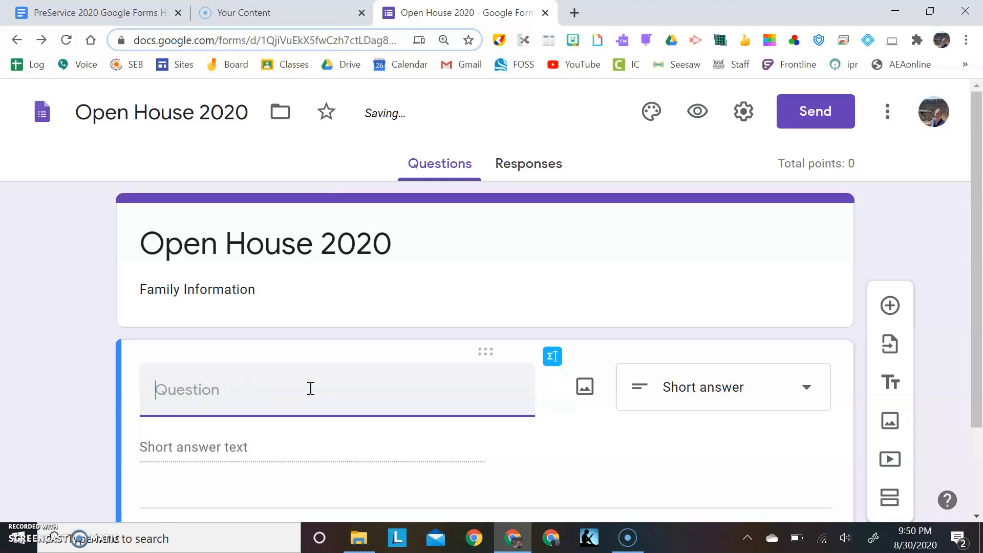
- Title the first question "Student First Name"
text(Student irs)
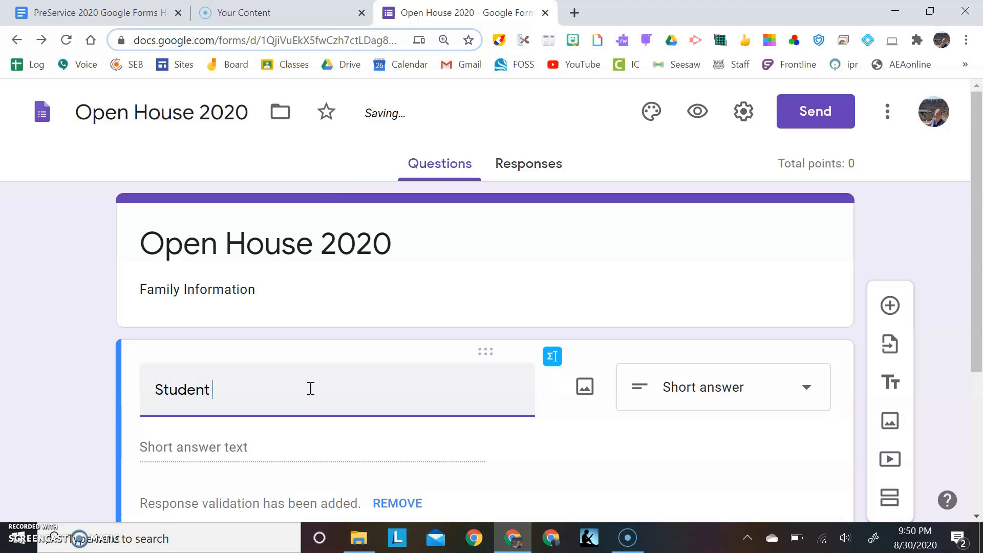
key(BackSpace)
key(BackSpace)
key(BackSpace)
text(First Name)
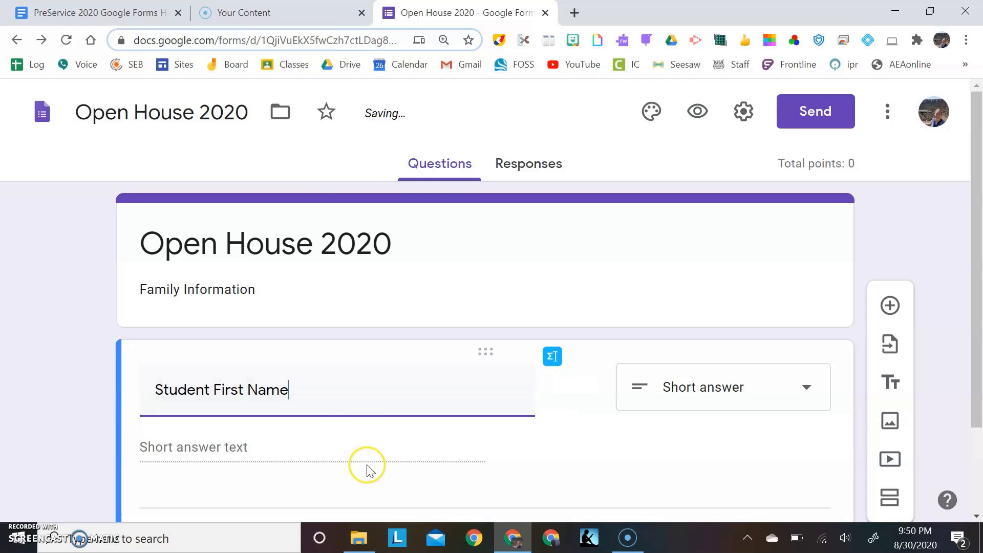
- Add a second question titled "Student Last Name" and make it required
scroll(366, 465, down, 2)
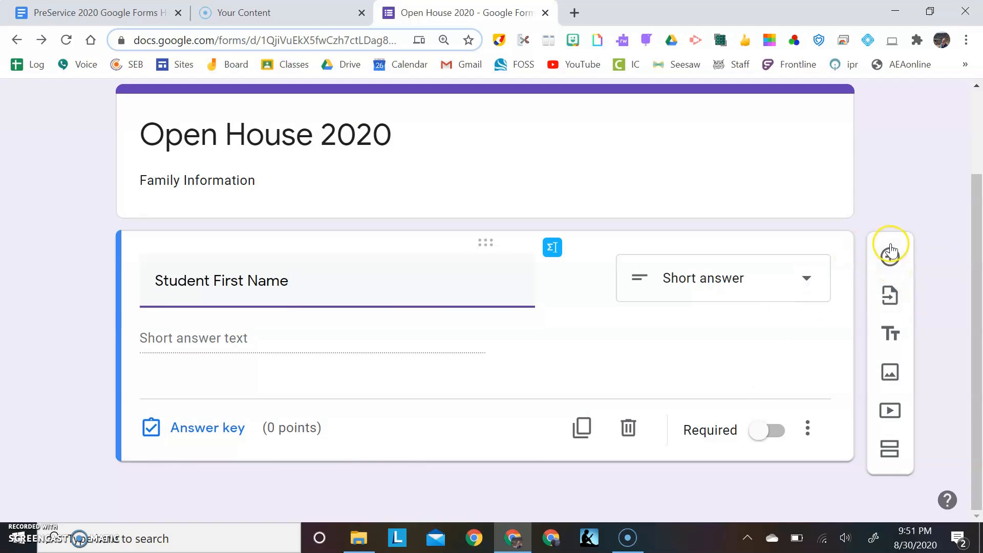
click(891, 258)
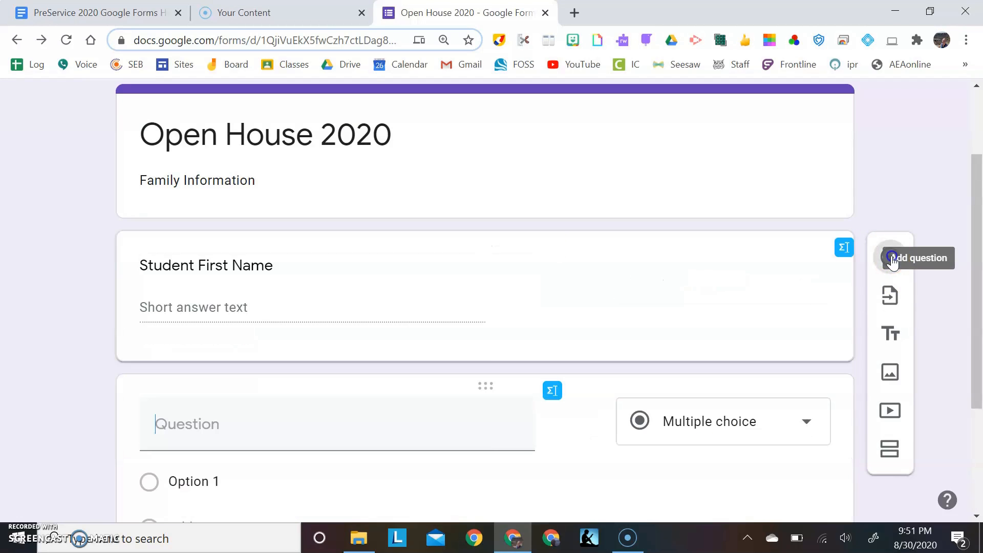
click(290, 434)
text(Stu)
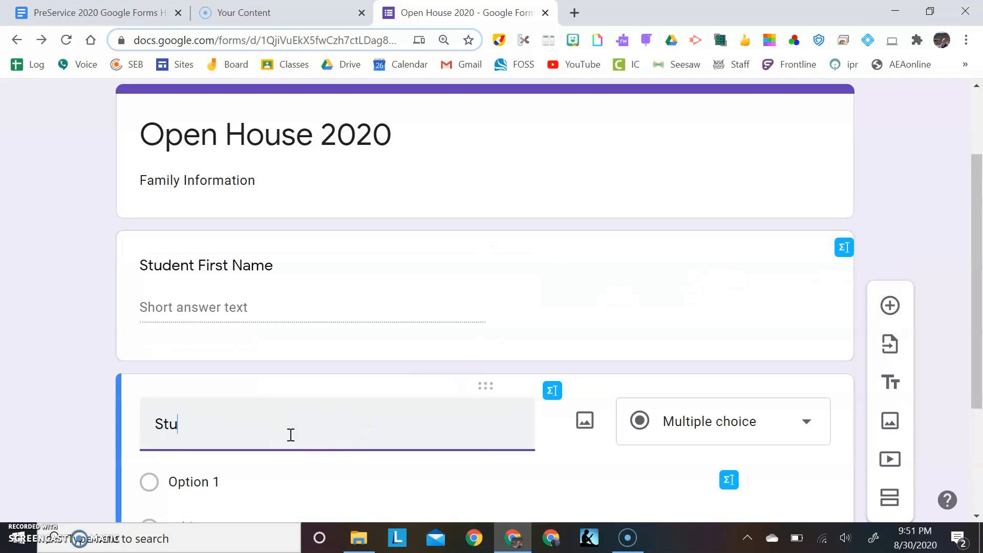
text(dent Last)
text(Name)
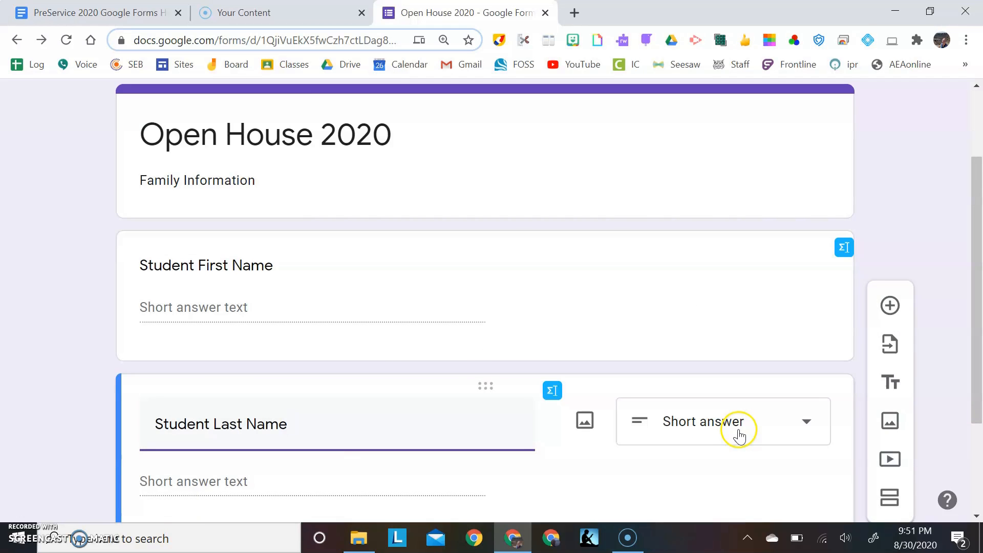
scroll(739, 430, down, 2)
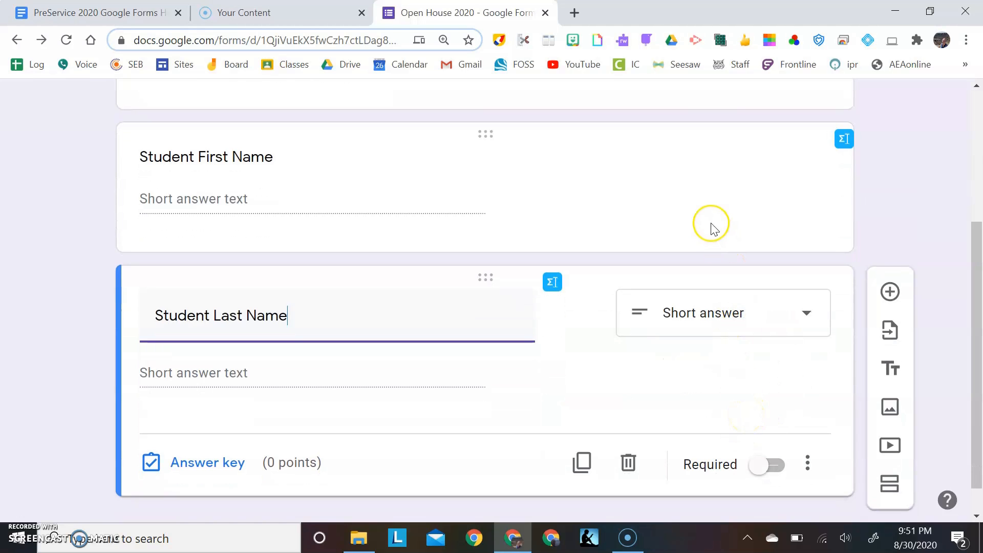
click(763, 470)
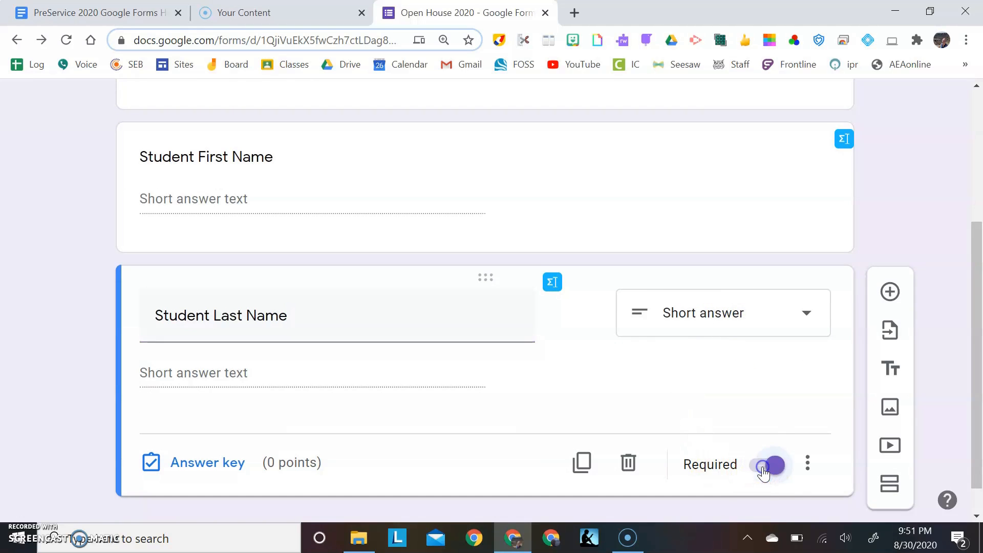
- Make the "Student First Name" question required
click(707, 206)
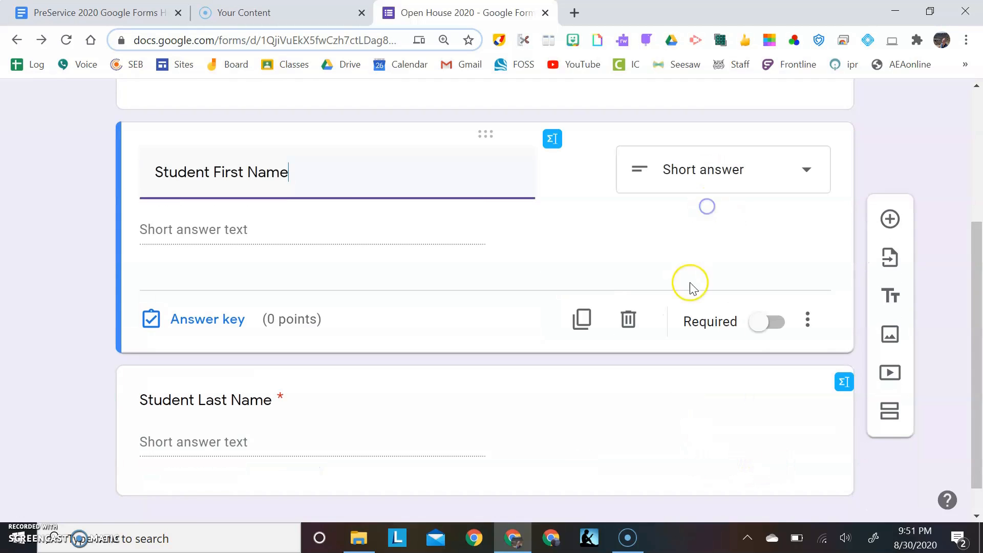
click(758, 327)
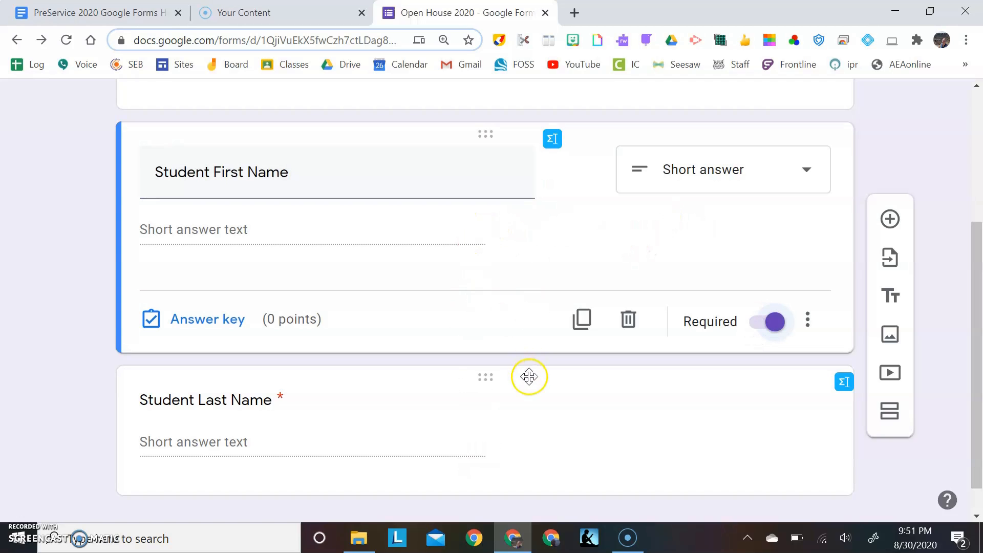
click(586, 234)
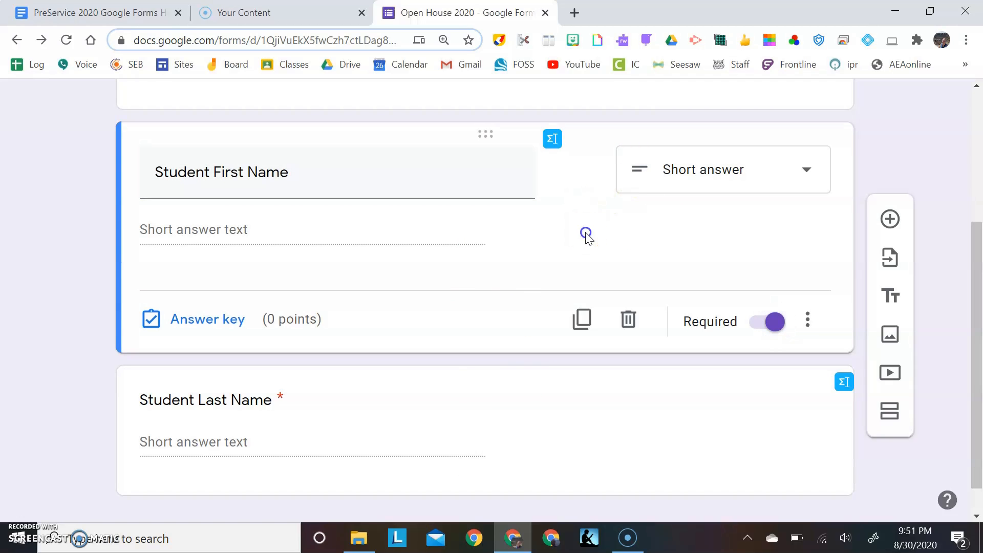
- Add a third question below "Student Last Name" and set its type to Short answer
click(460, 424)
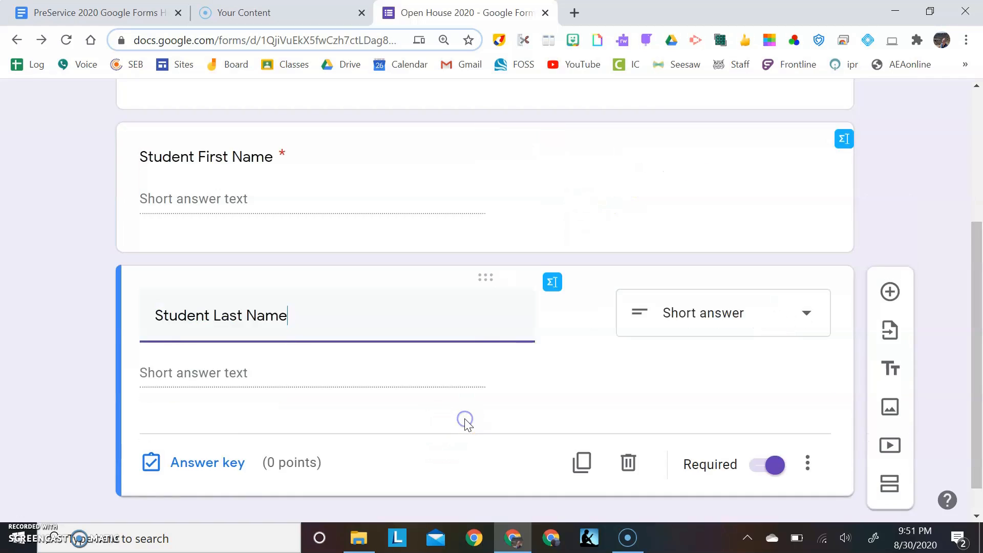
scroll(466, 424, down, 1)
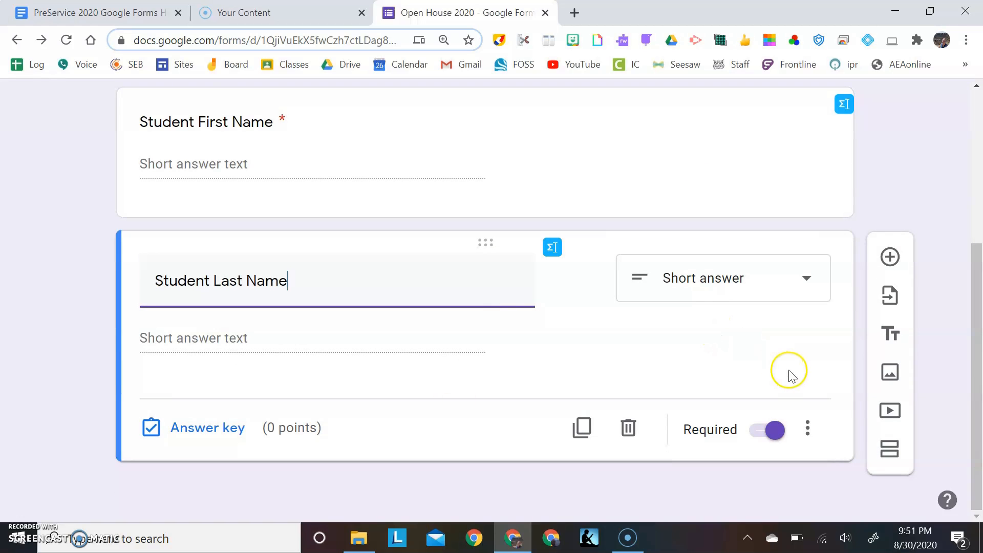
click(892, 259)
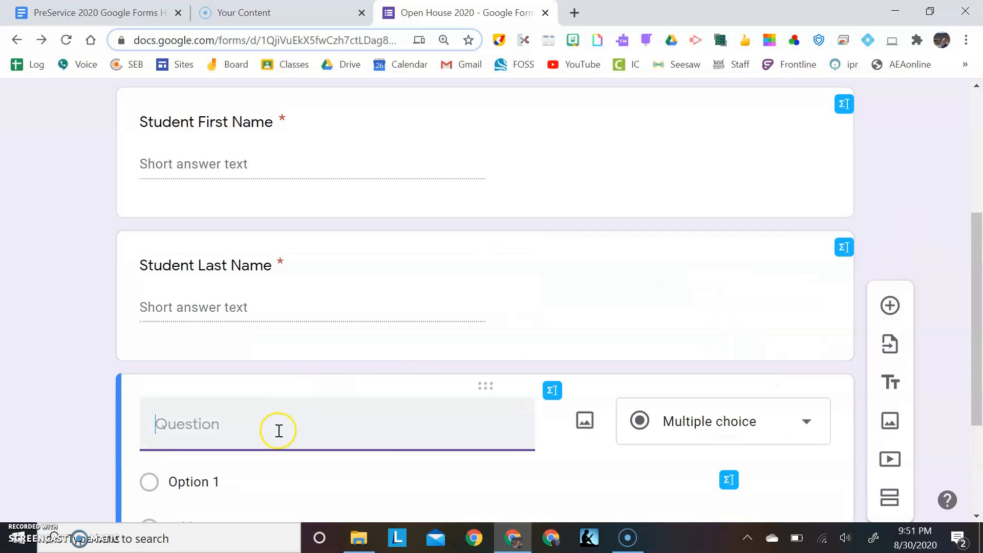
click(713, 429)
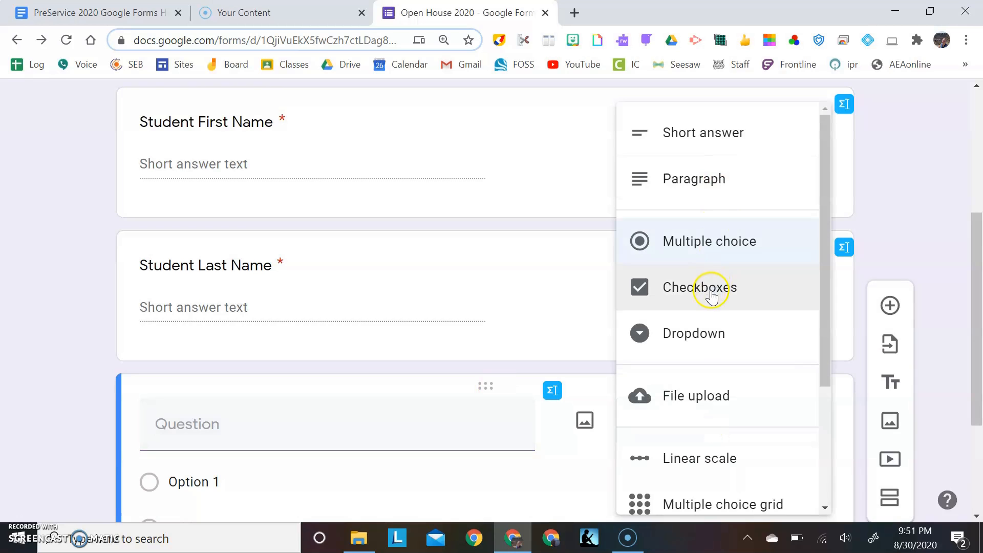
click(724, 149)
- Title the third question "Name of Family Member Completing Survey"
click(321, 426)
text(Family Member Name)
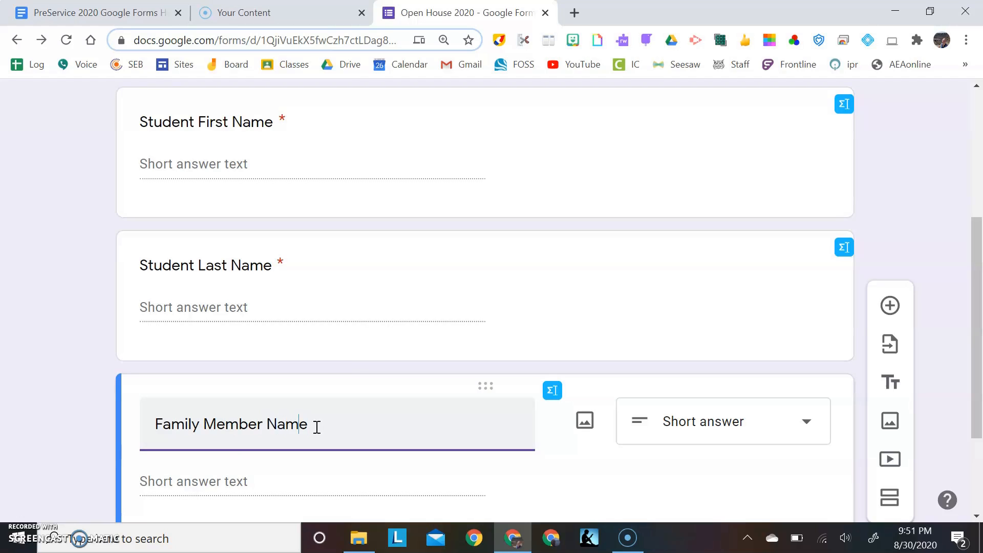
text(Name of)
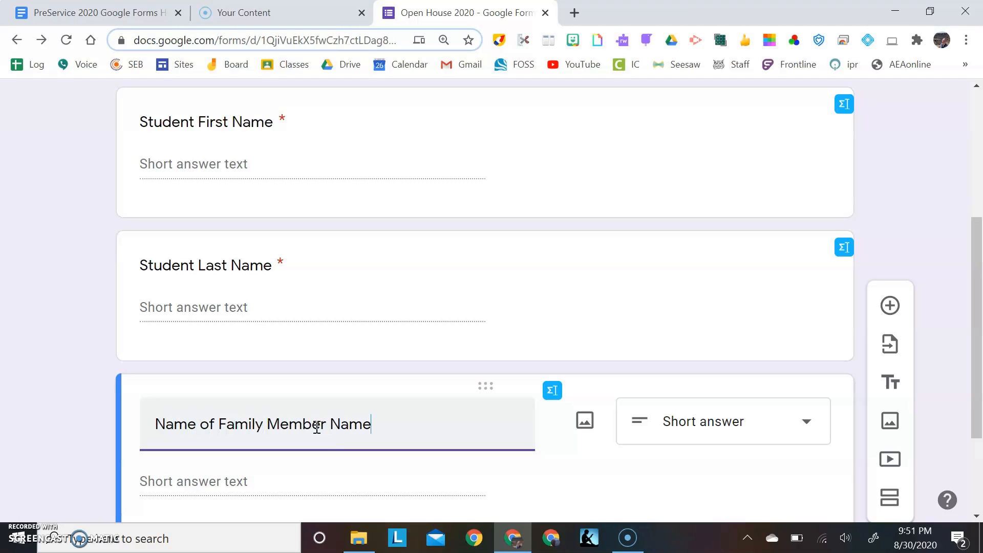
key(BackSpace)
key(BackSpace)
key(BackSpace)
key(BackSpace)
key(BackSpace)
text(Completing Survey)
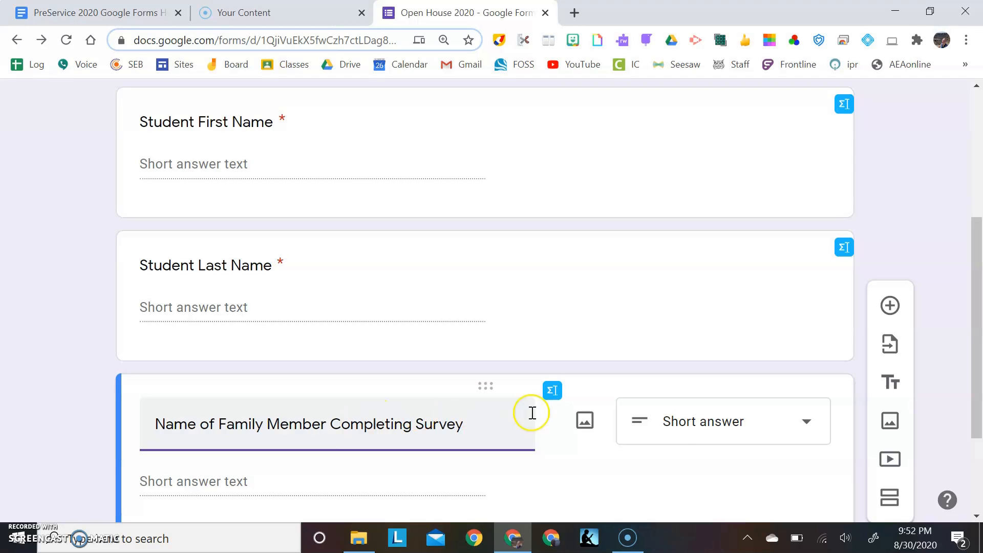
- Add a fourth question, keeping it as Multiple choice, titled "How does your student go home?"
scroll(739, 445, down, 3)
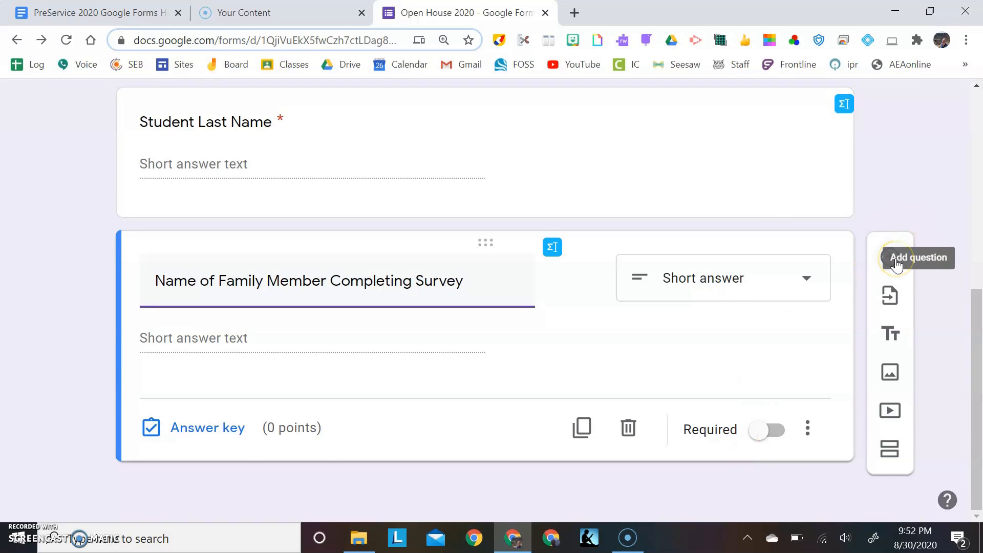
click(895, 260)
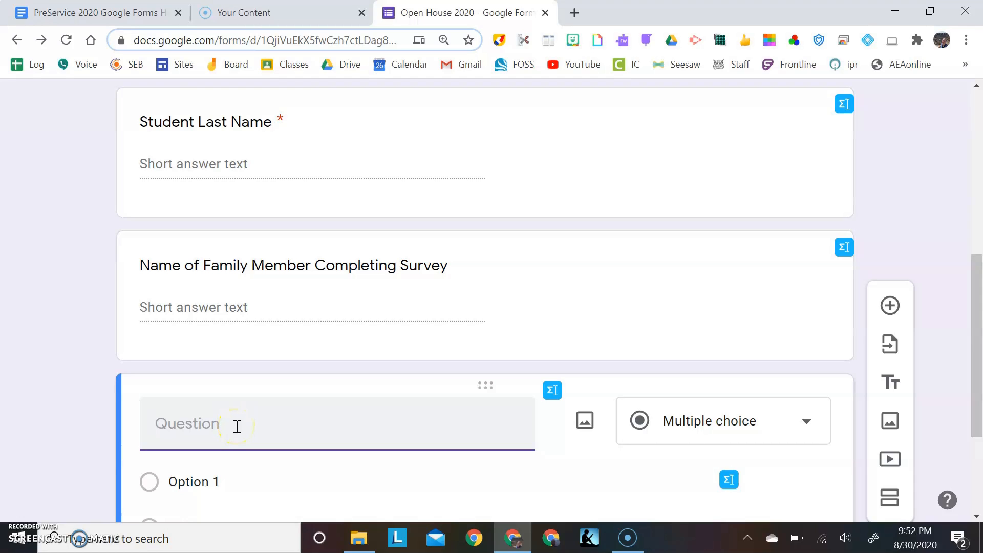
text(How does ypur stud)
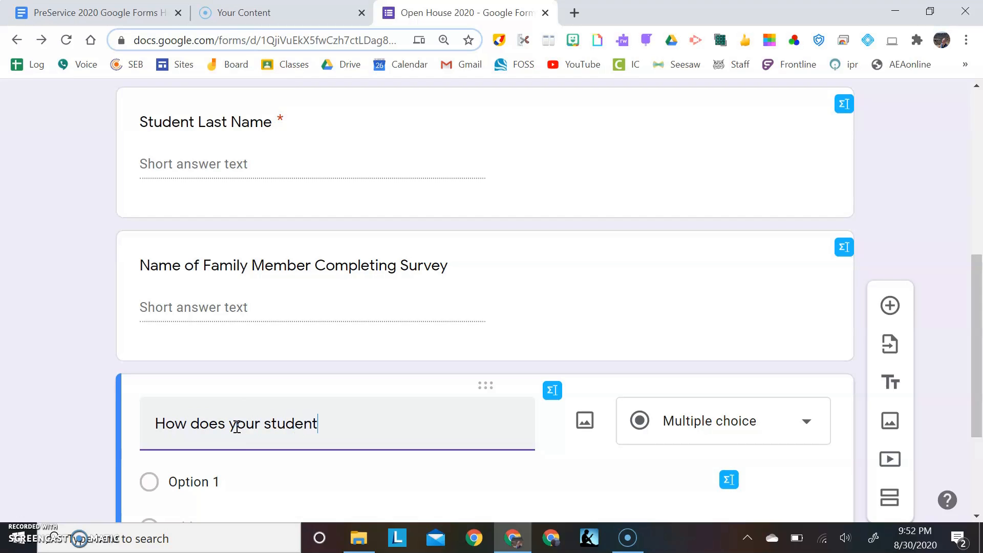
text(ent go home?)
- Enter Bus, Walk and Car Rider as the answer options for how the student goes home
scroll(237, 427, down, 2)
click(244, 353)
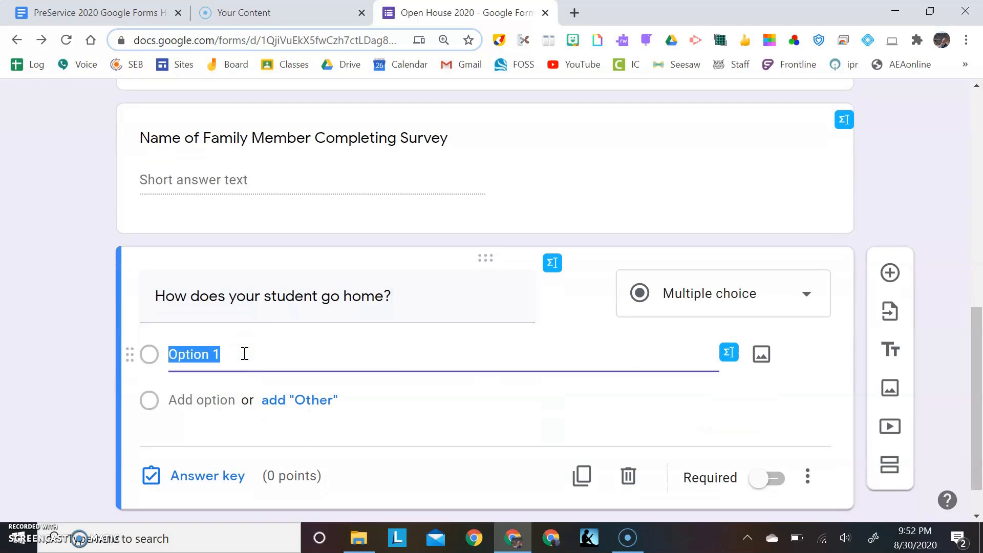
text(Bus)
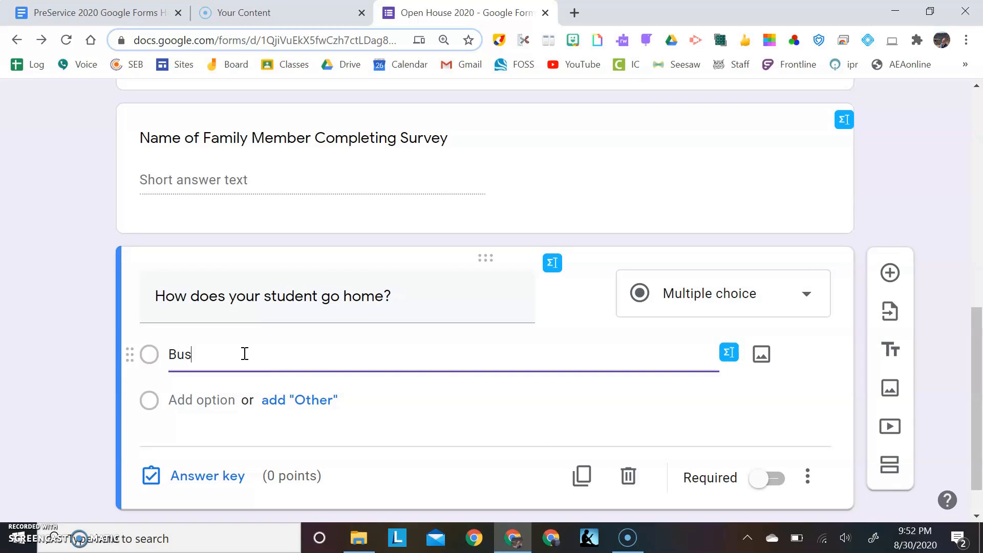
click(173, 406)
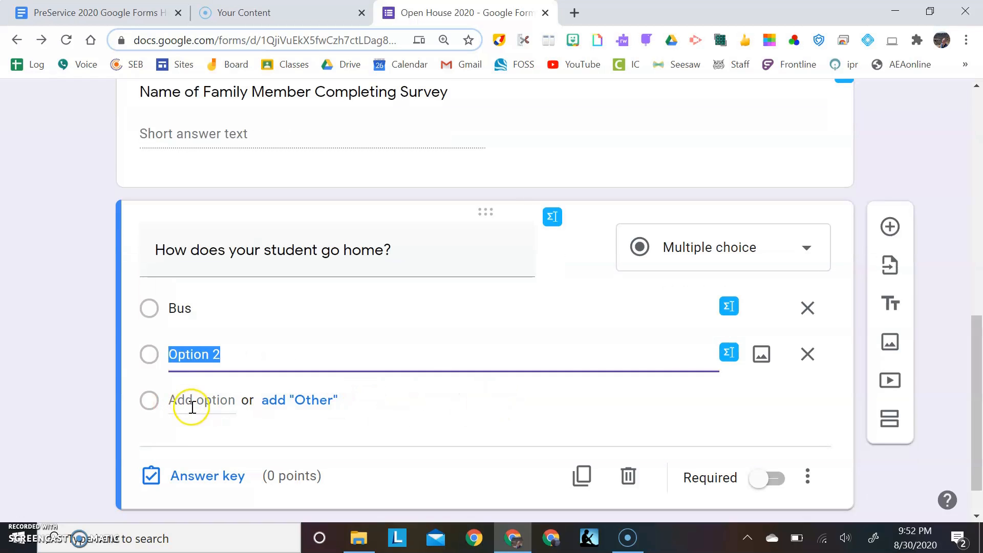
text(Walk)
click(194, 407)
text(Car Rider)
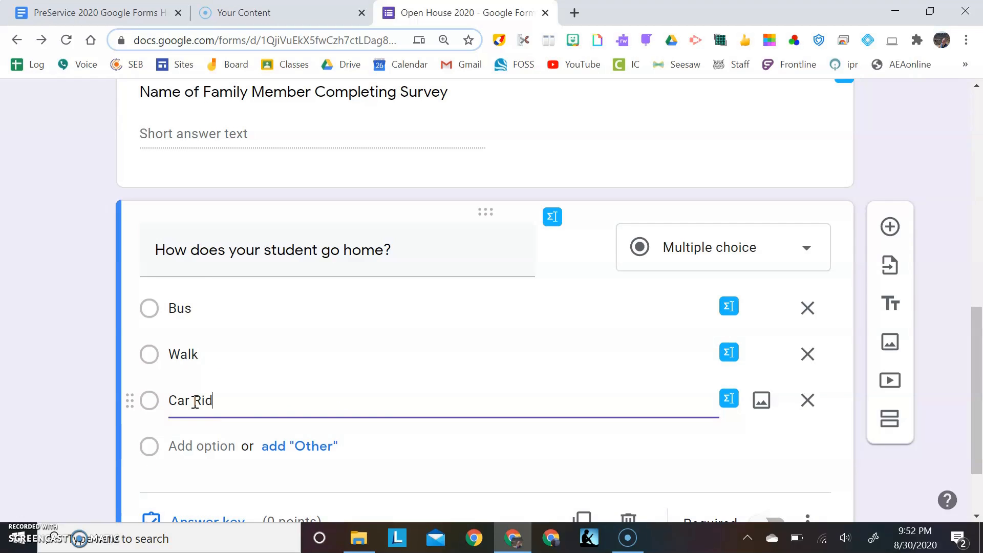
- Add an "Other" choice to the go-home question and remove the blank fourth option
click(206, 444)
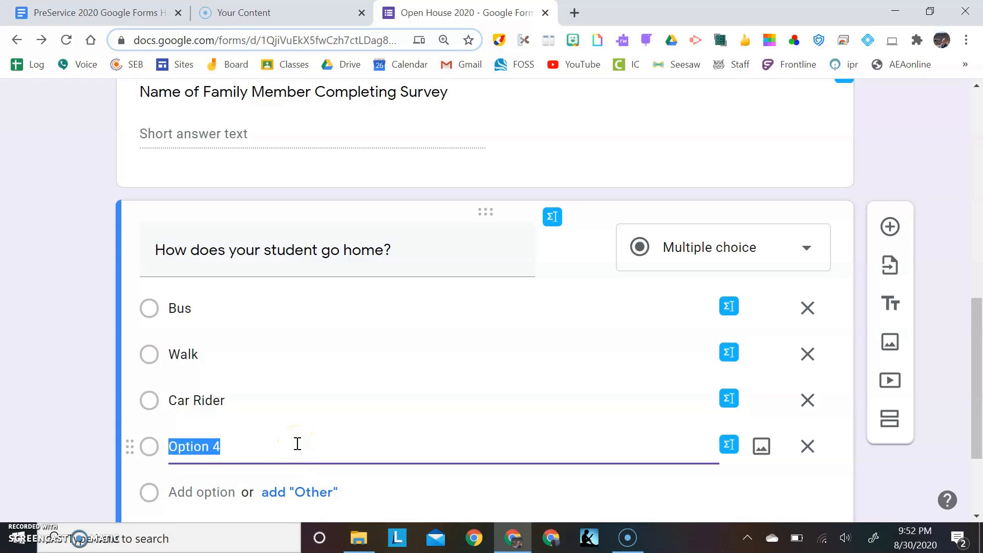
click(306, 489)
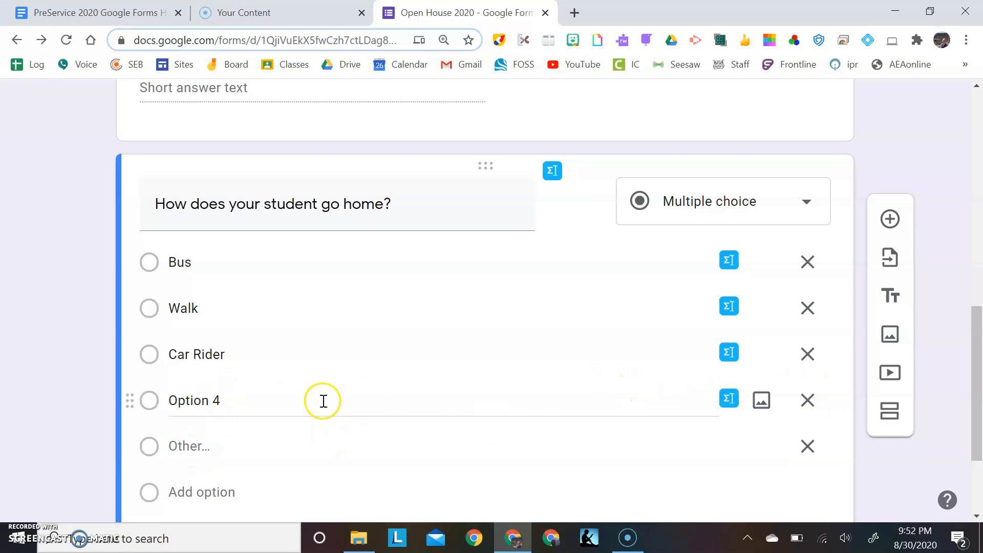
click(808, 402)
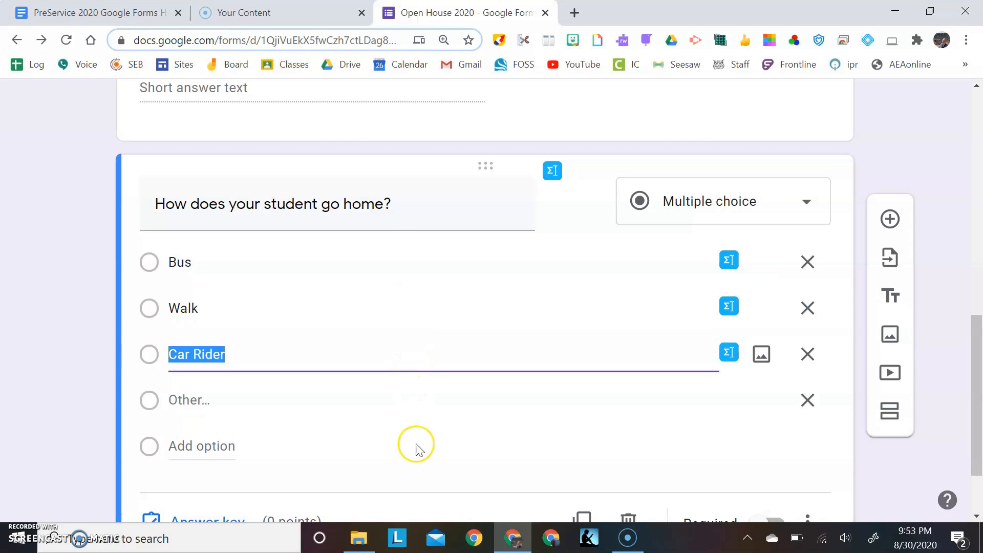
- Add a Paragraph question titled "What do you feel is your student's best quality?" after the go-home question
scroll(417, 460, down, 1)
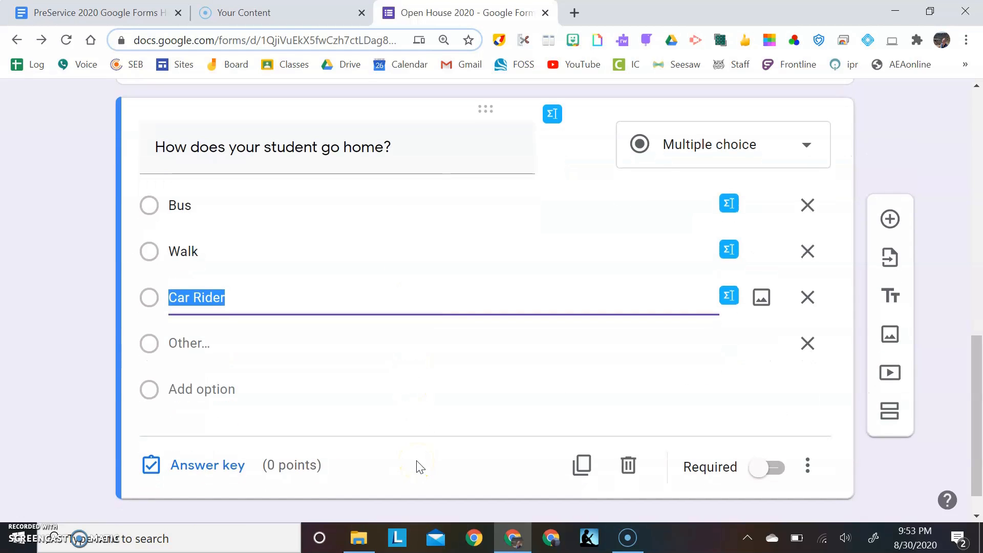
scroll(417, 461, down, 1)
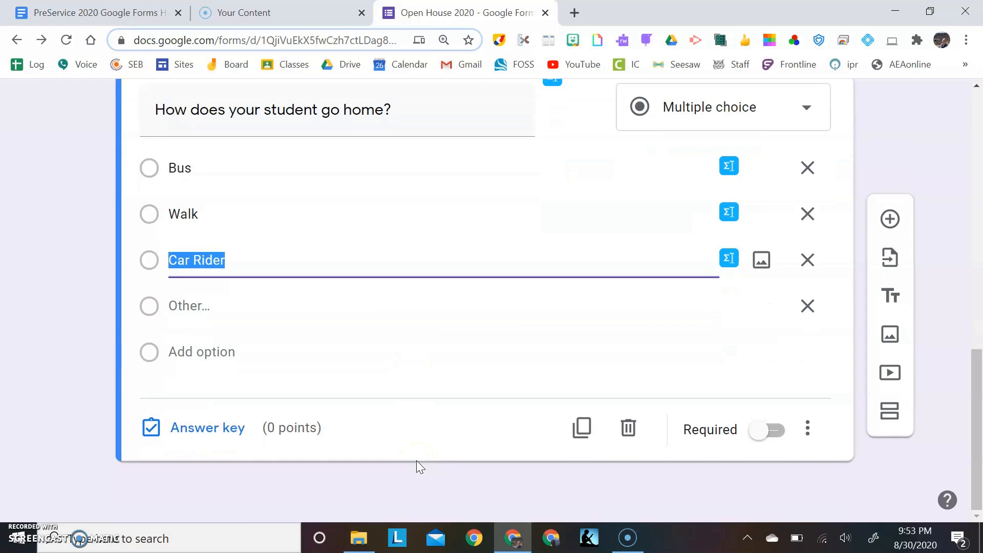
scroll(416, 460, up, 2)
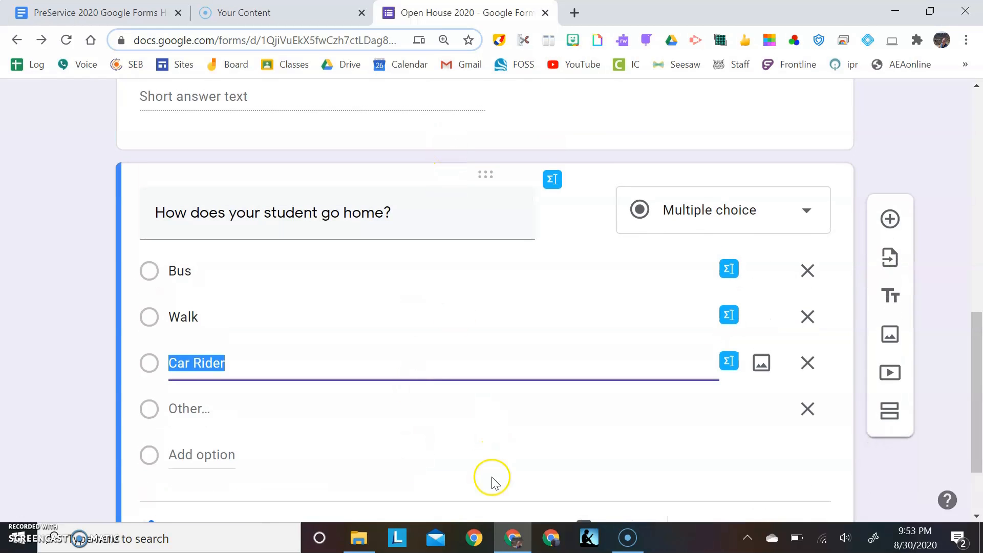
click(889, 219)
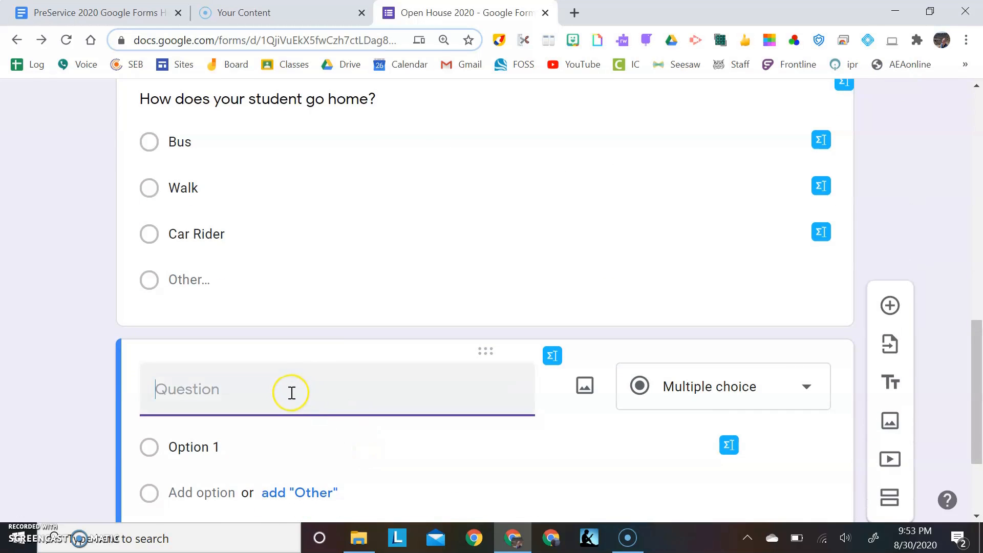
text(What do you feel)
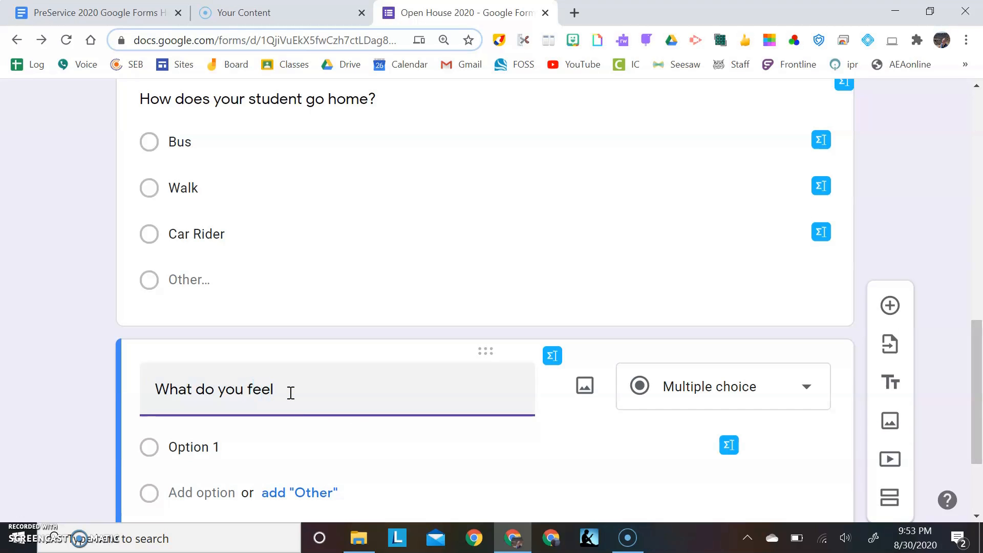
text( is your student)
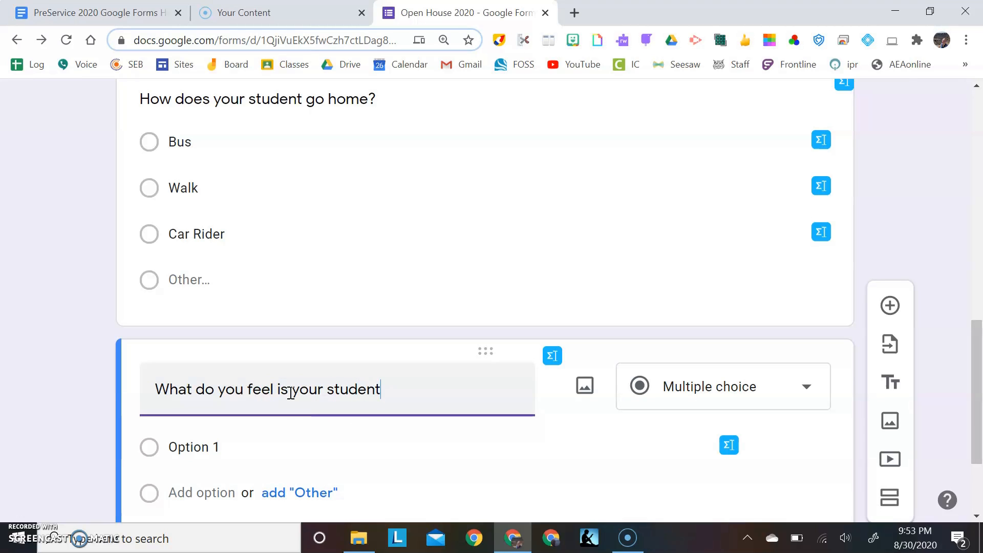
text('s best qualit)
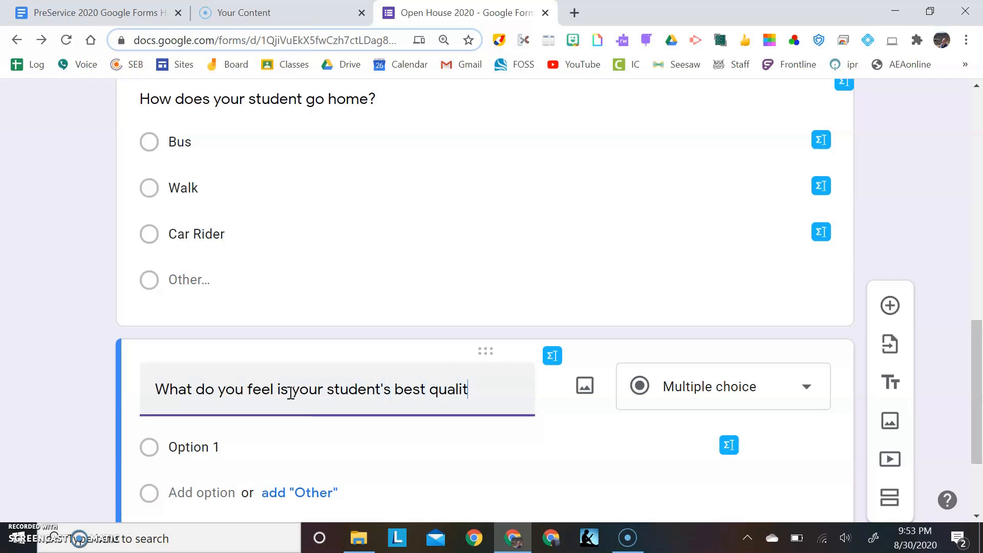
text(y?)
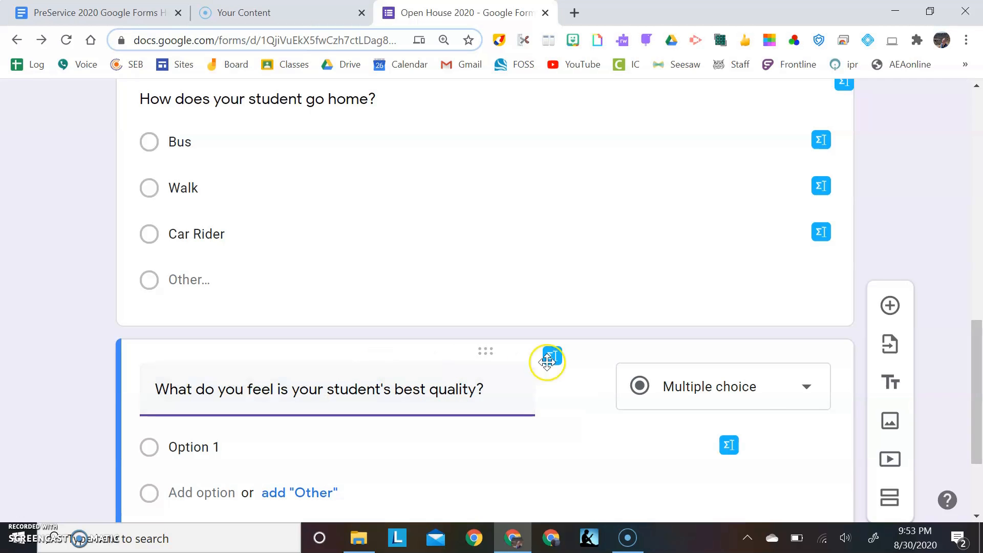
click(757, 395)
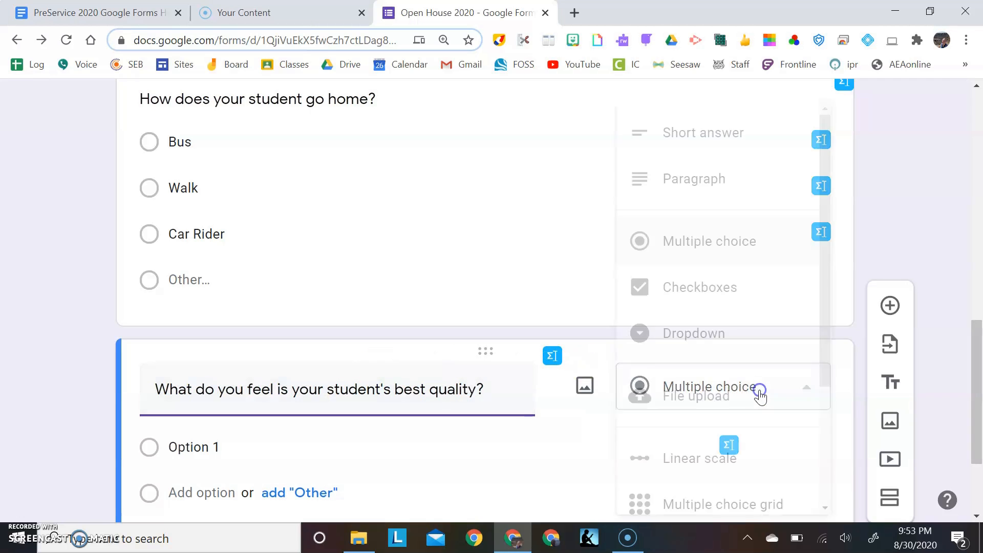
click(726, 185)
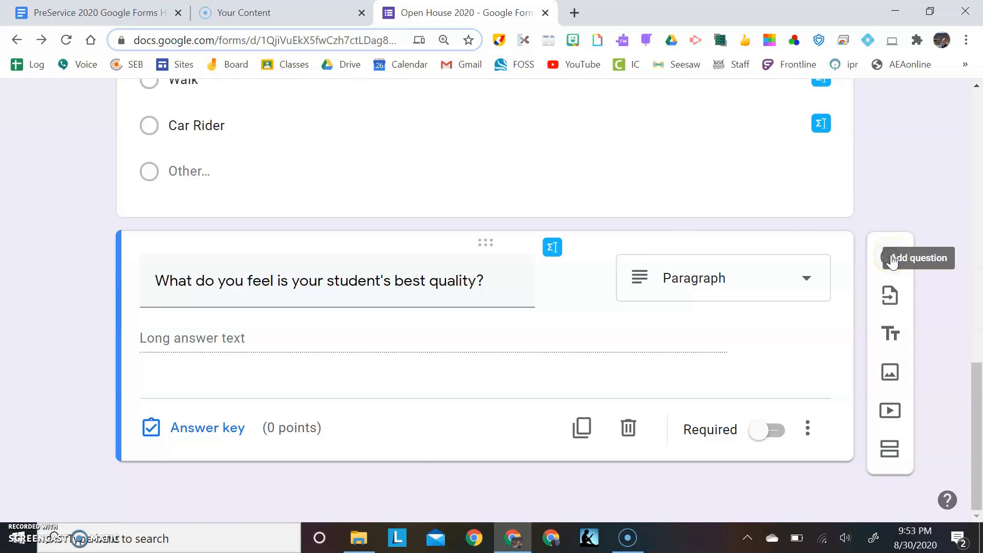
- Switch to the PreService 2020 Google Forms Hyperdoc and read its instructions on adding design and color
scroll(891, 259, up, 8)
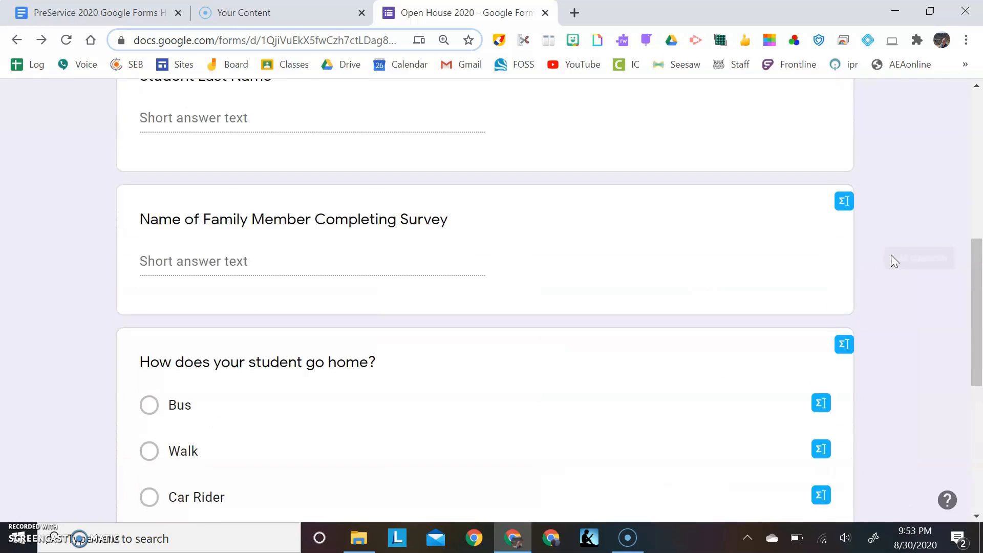
click(468, 192)
click(500, 395)
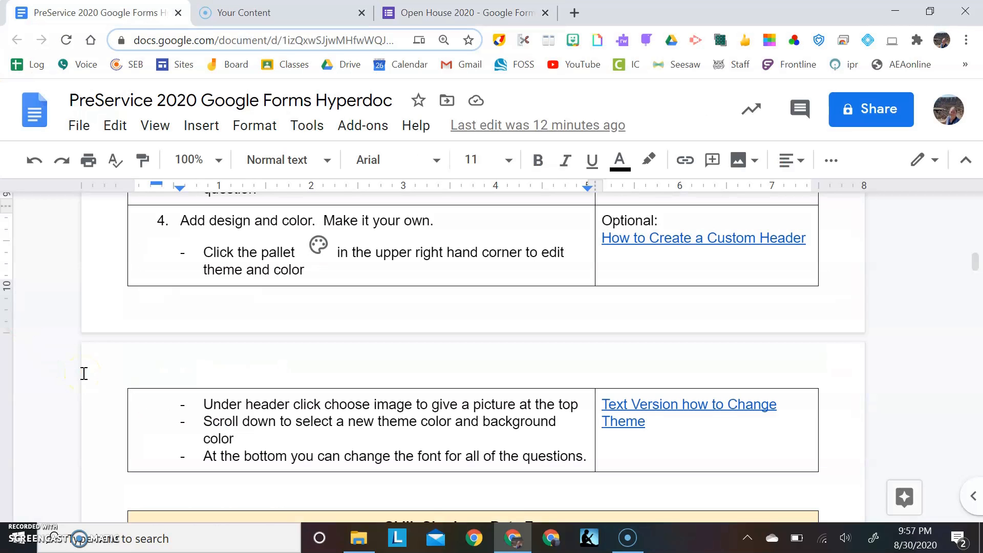
scroll(84, 373, up, 1)
scroll(84, 374, down, 1)
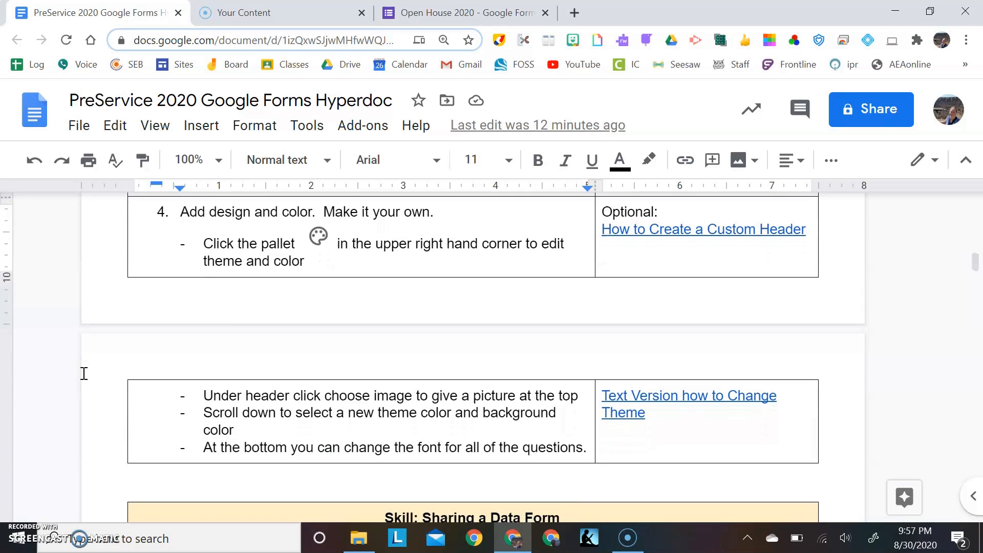
- Return to the Open House 2020 form and open its theme options
click(464, 12)
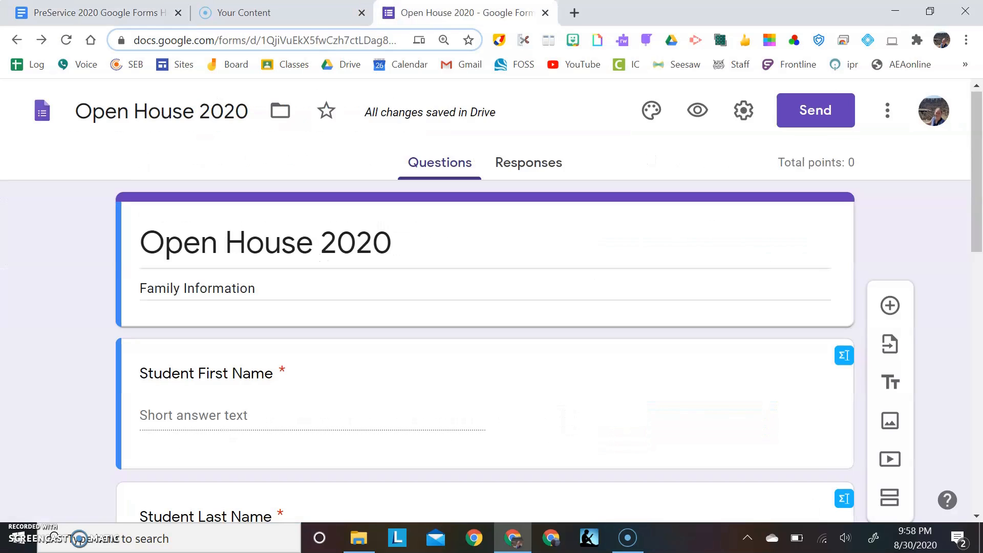
click(650, 115)
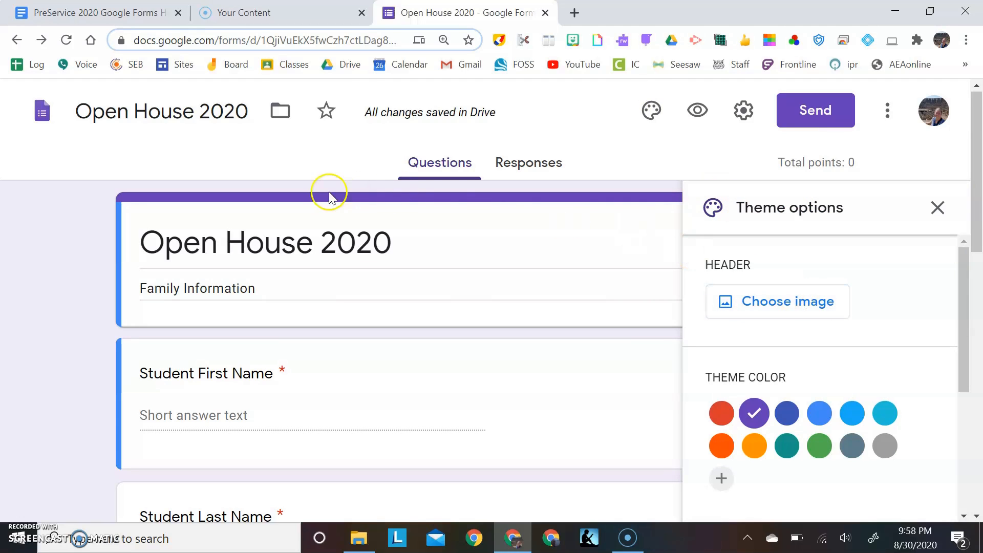
- Upload the "bitmoji snip" image from the Desktop as the form's header, keeping the default crop
click(758, 306)
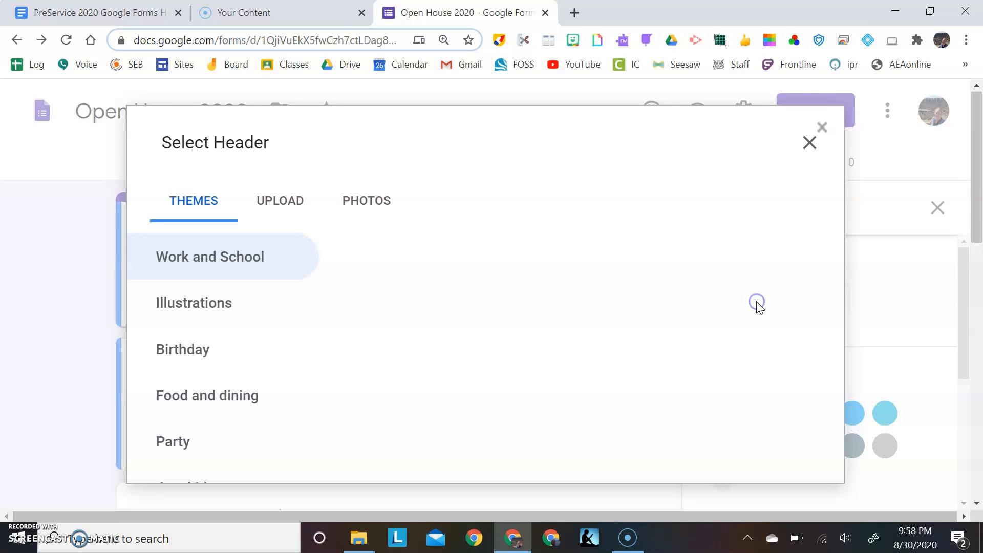
scroll(501, 341, down, 15)
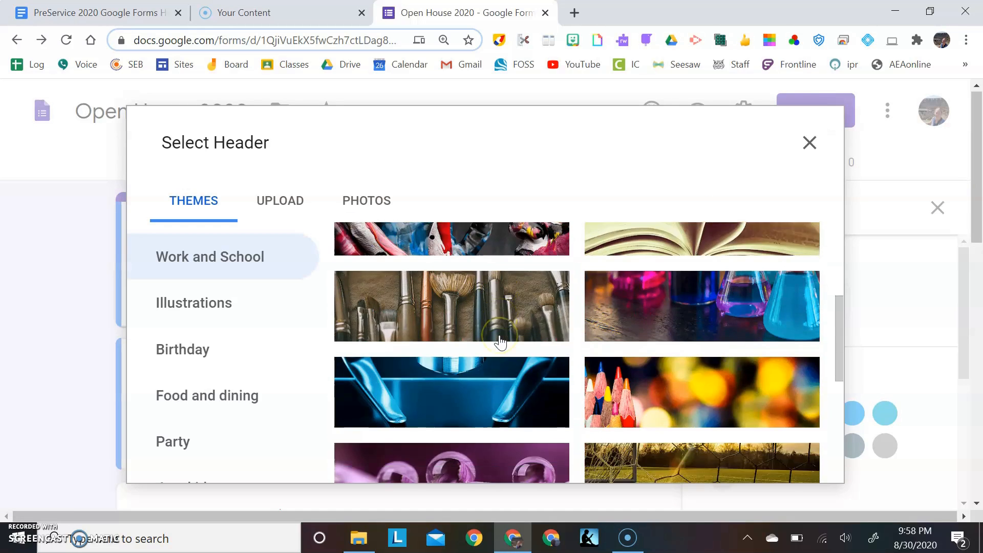
scroll(500, 340, up, 6)
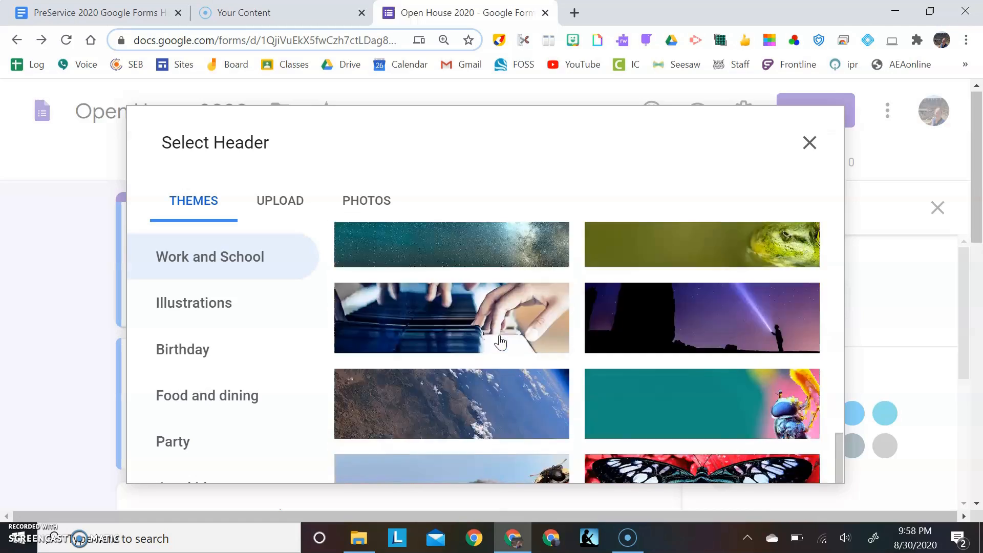
click(366, 201)
click(281, 200)
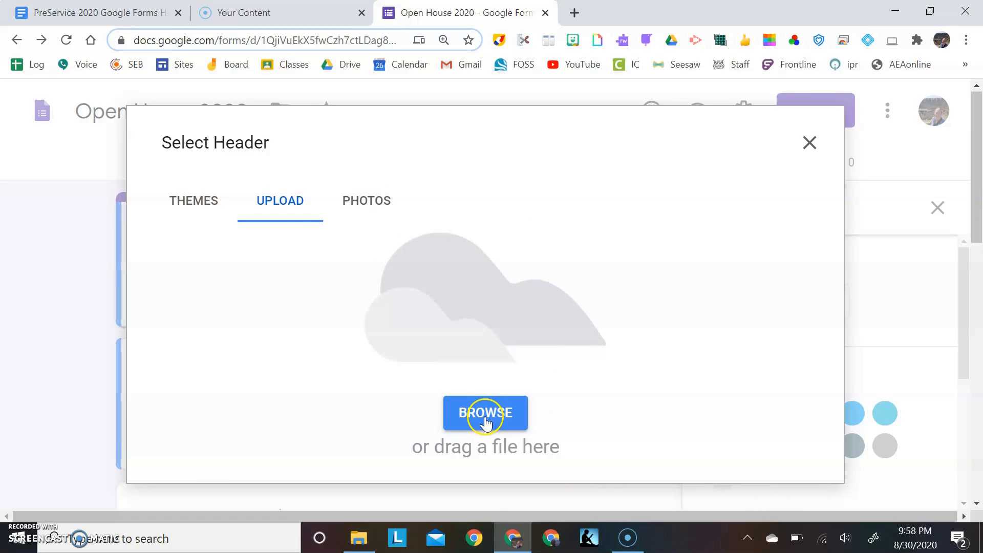
click(485, 422)
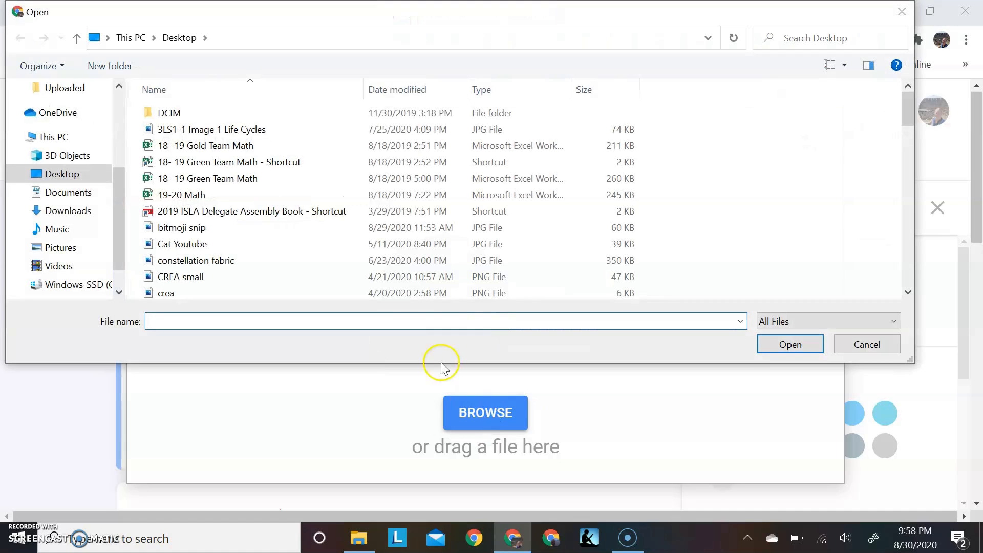
click(174, 230)
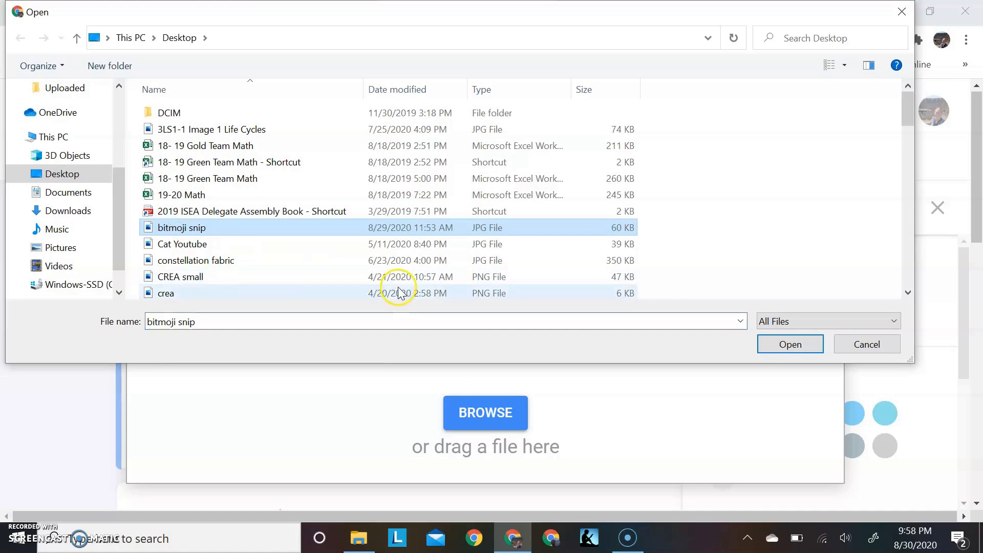
click(785, 345)
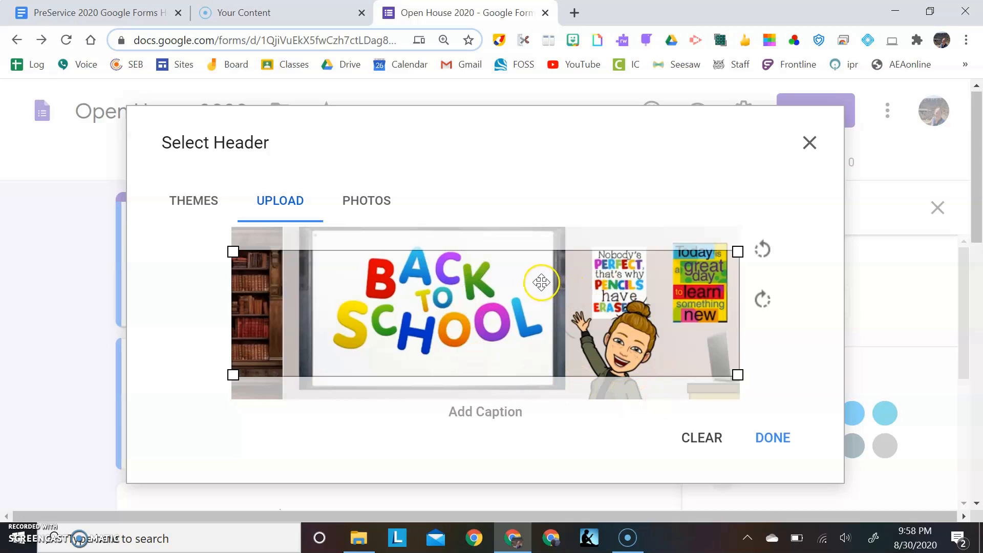
click(777, 439)
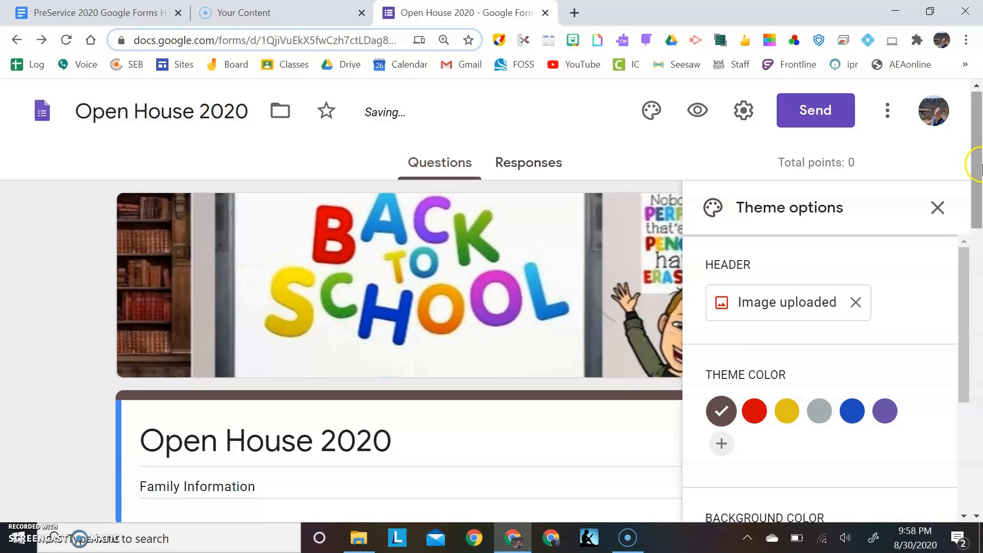
- Set the form's theme color to the blue swatch
scroll(896, 378, down, 2)
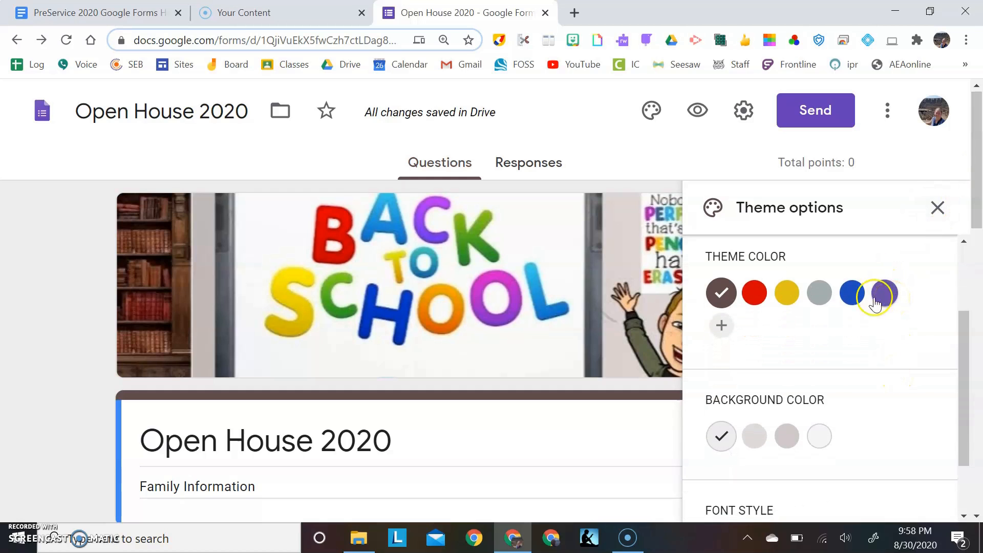
click(845, 302)
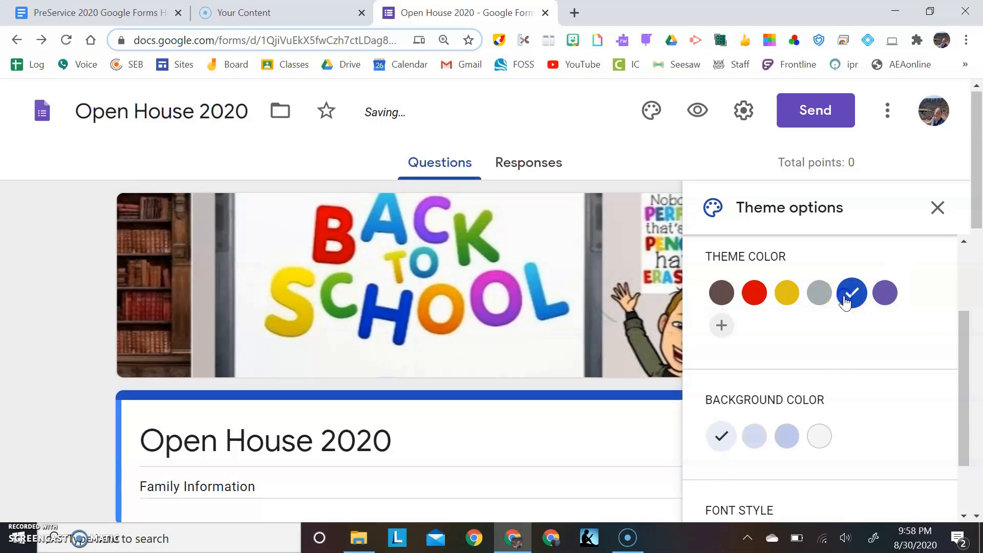